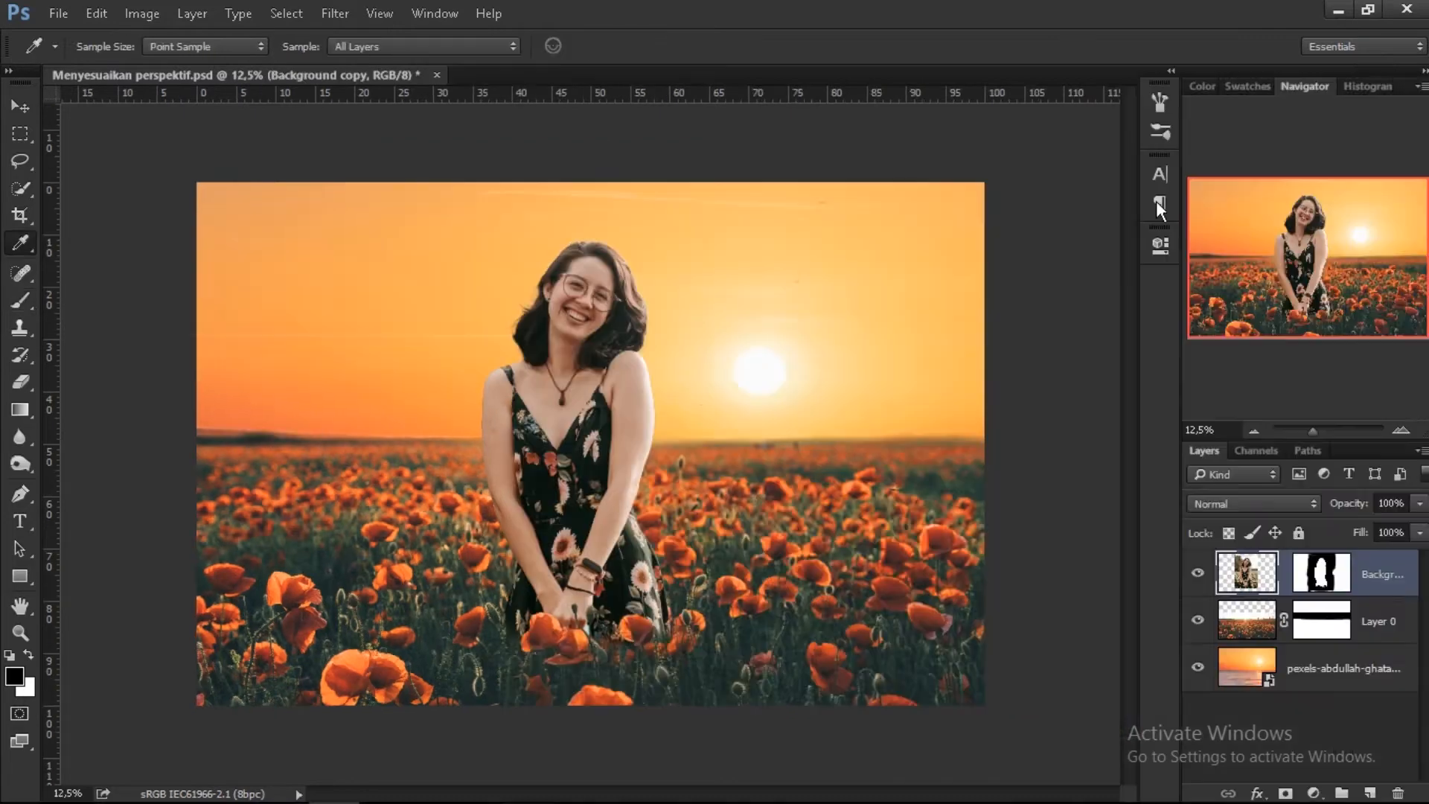
Try a Curves adjustment layer clipped to the Background copy layer, adding a point to its RGB curve and moving it.
click(1314, 793)
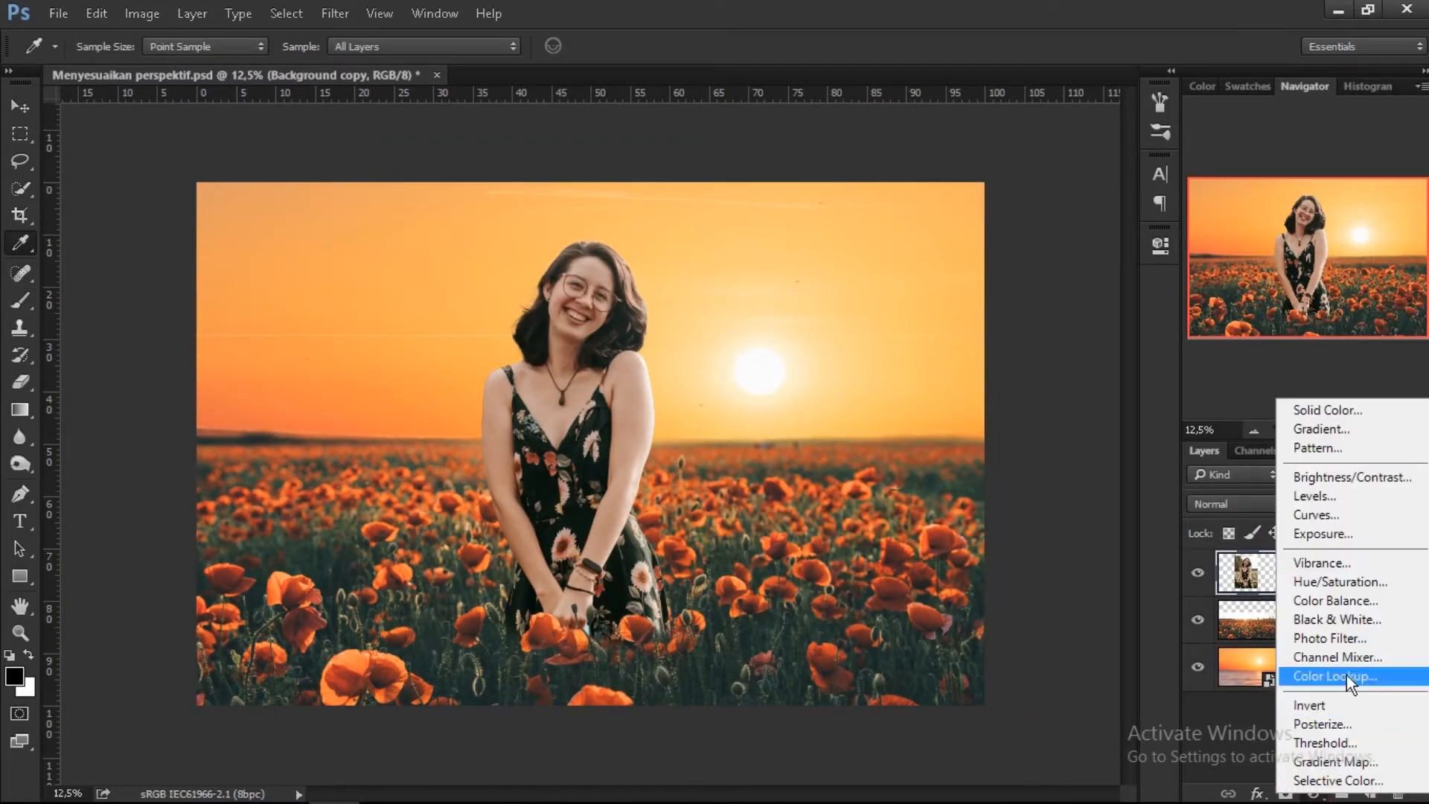
click(1352, 516)
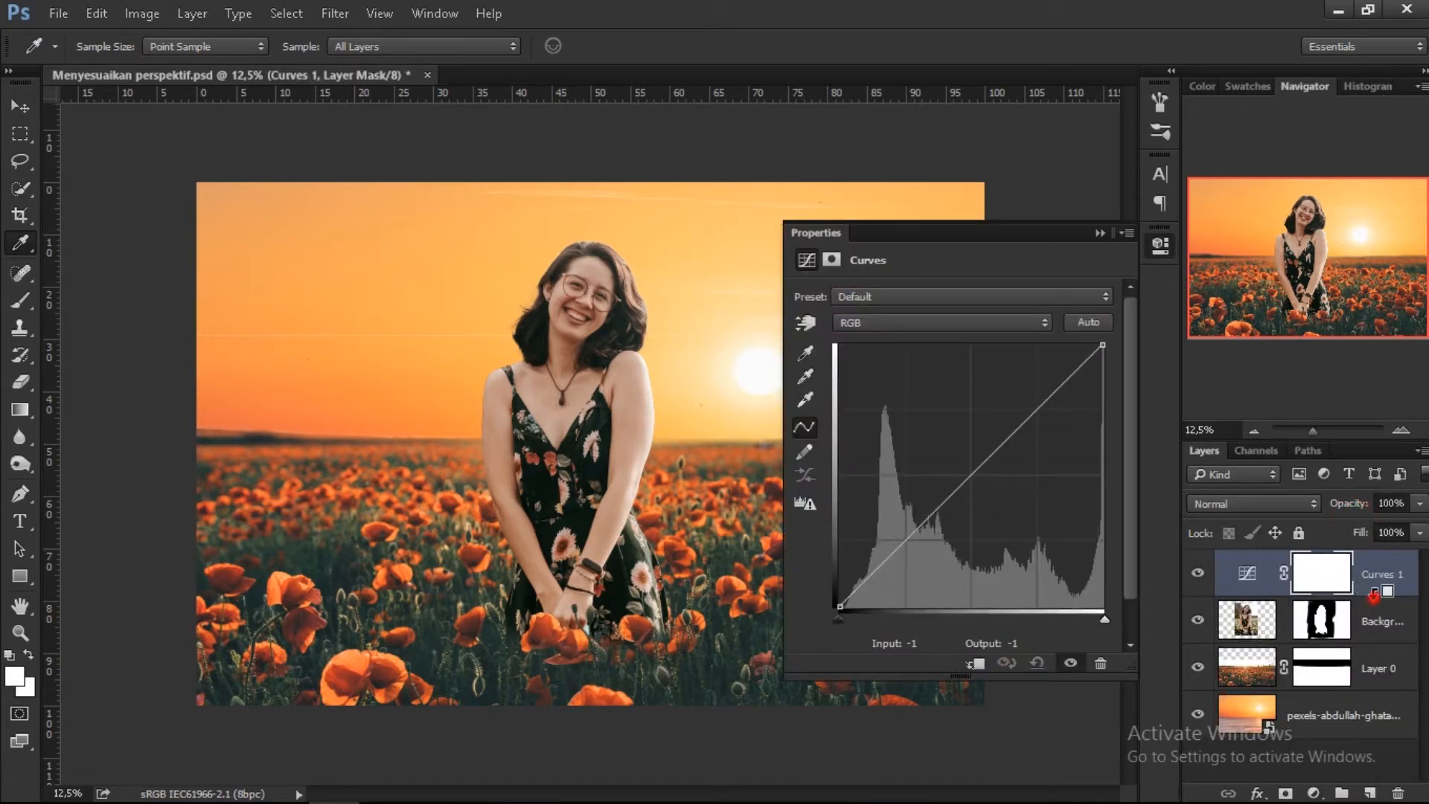
alt+click(1376, 594)
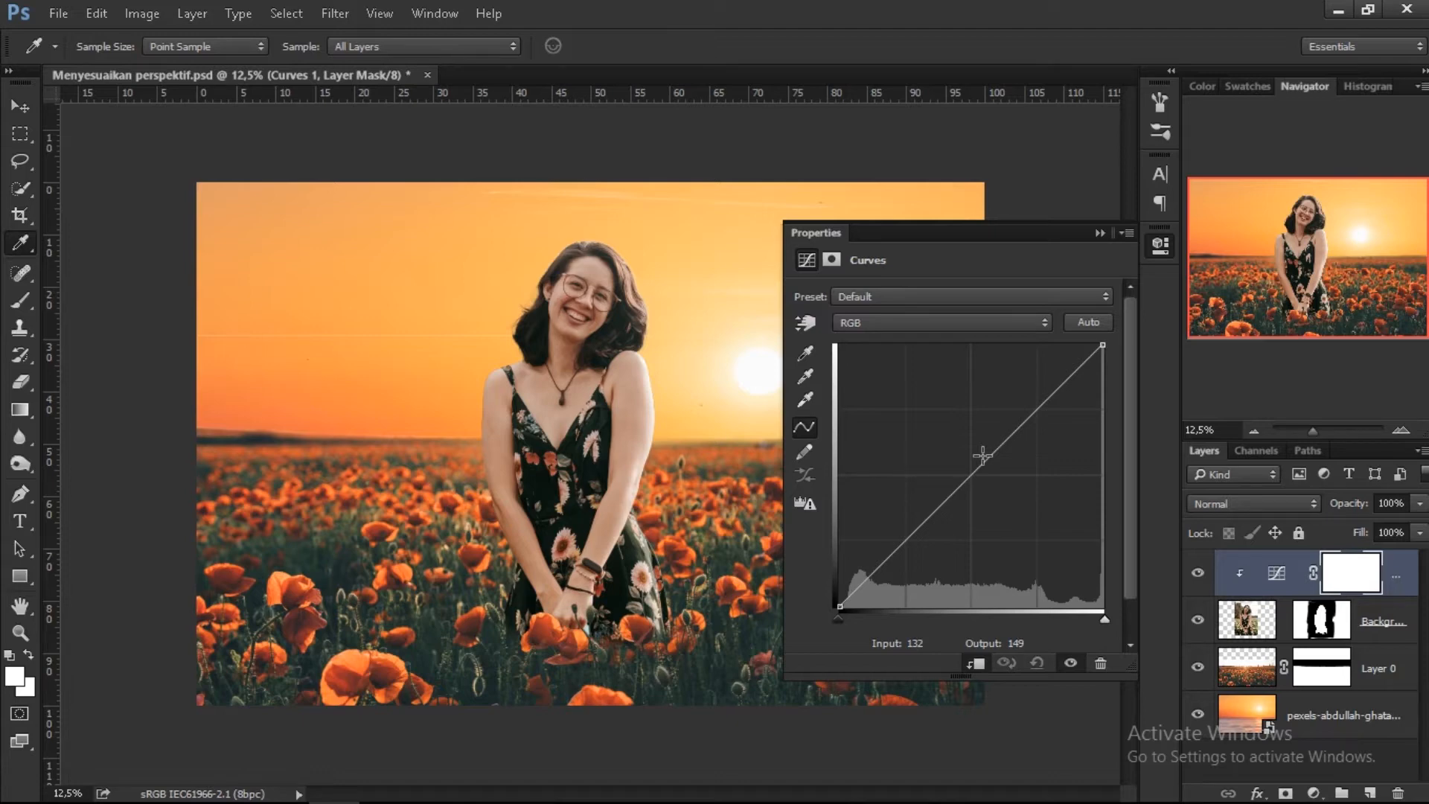
click(989, 459)
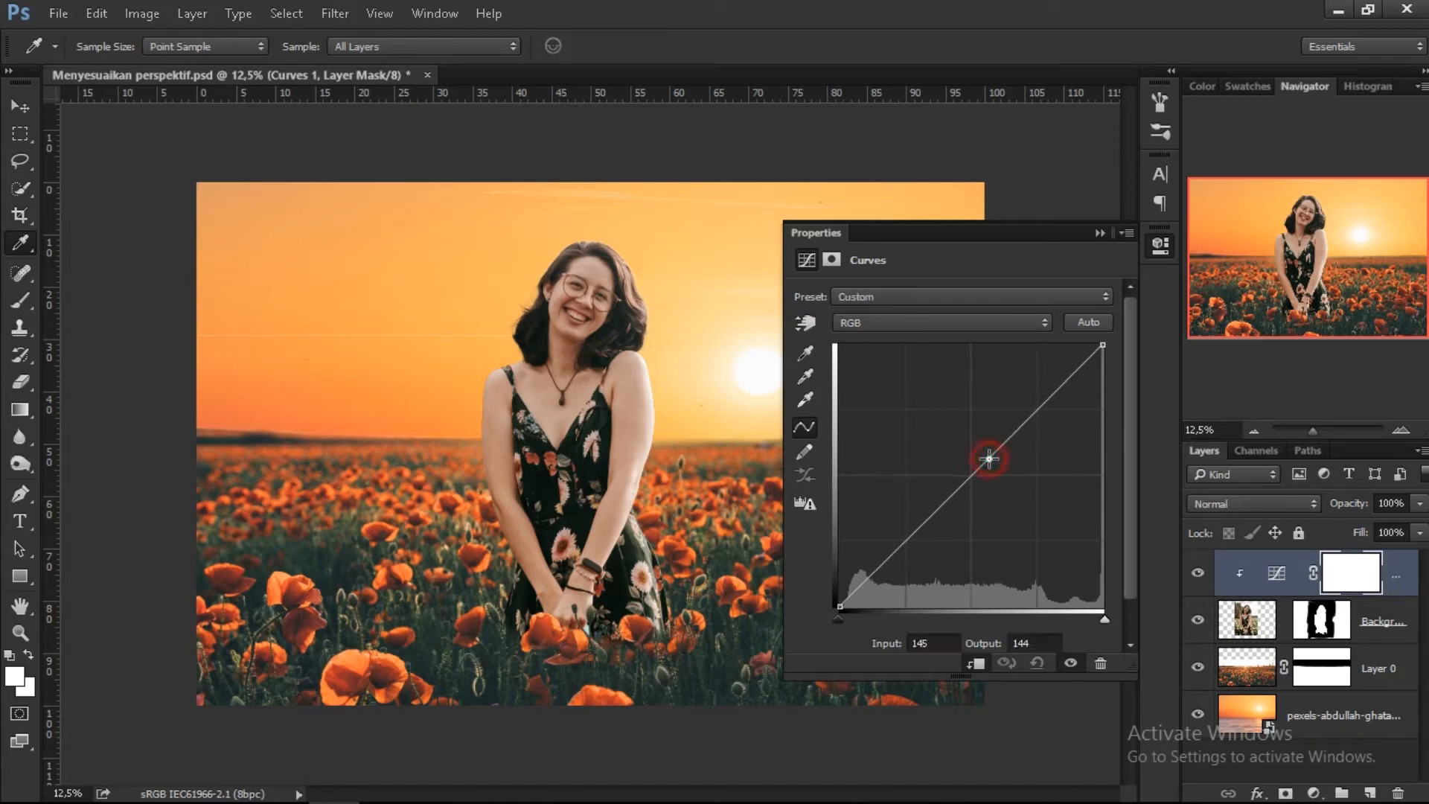
drag(991, 460, 1061, 422)
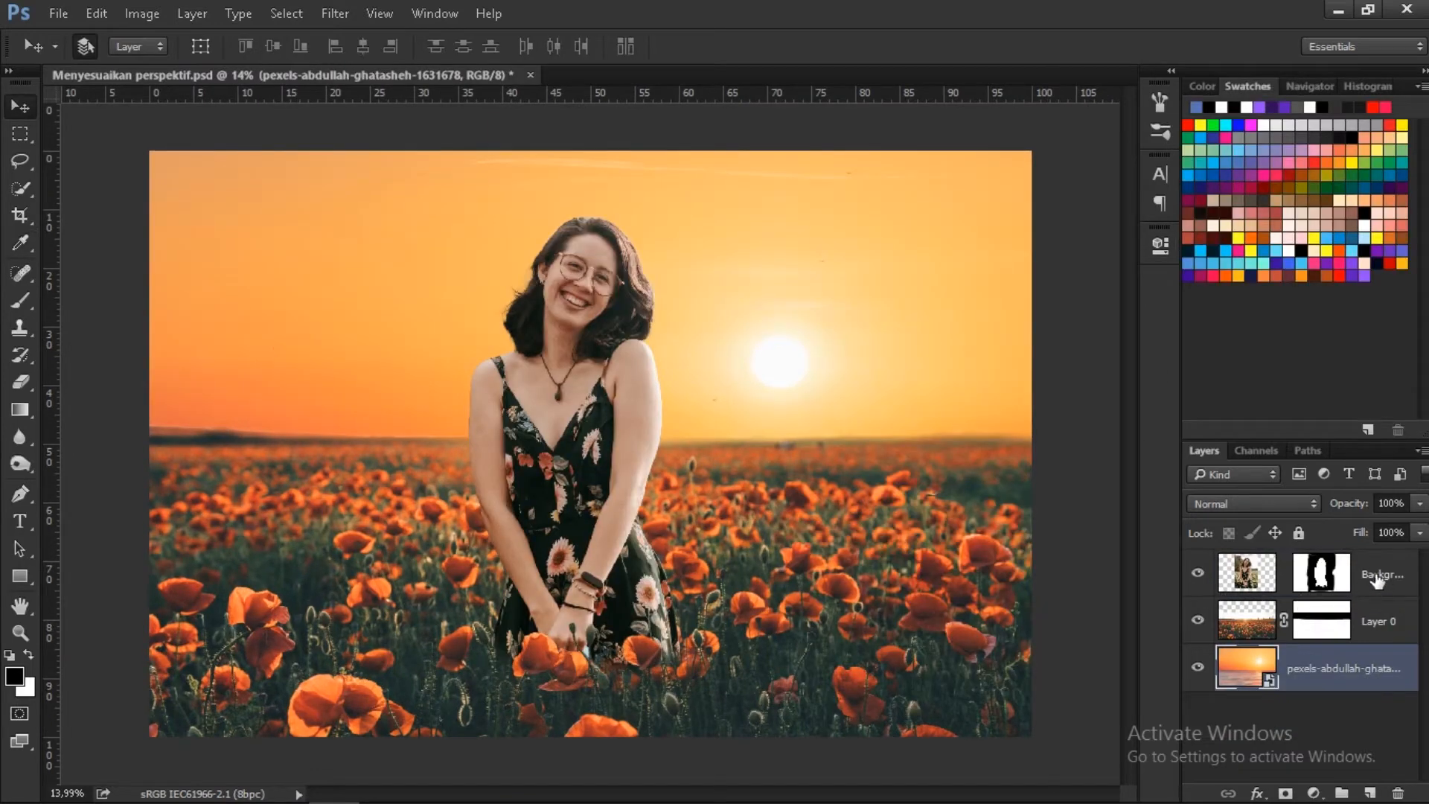
Add a mid-grey Solid Color fill layer above the Background copy layer and set its blend mode to Color.
click(1378, 580)
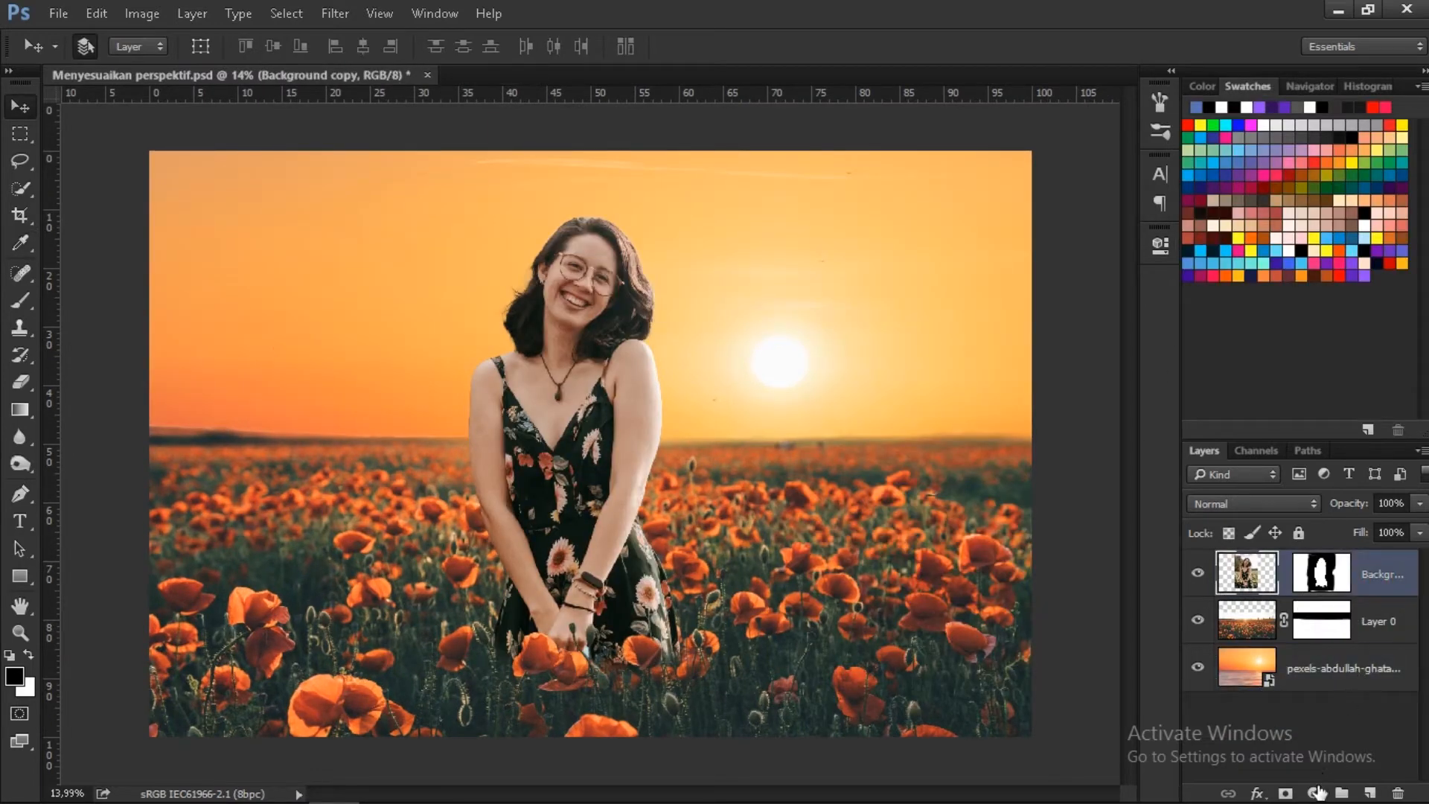
click(1316, 794)
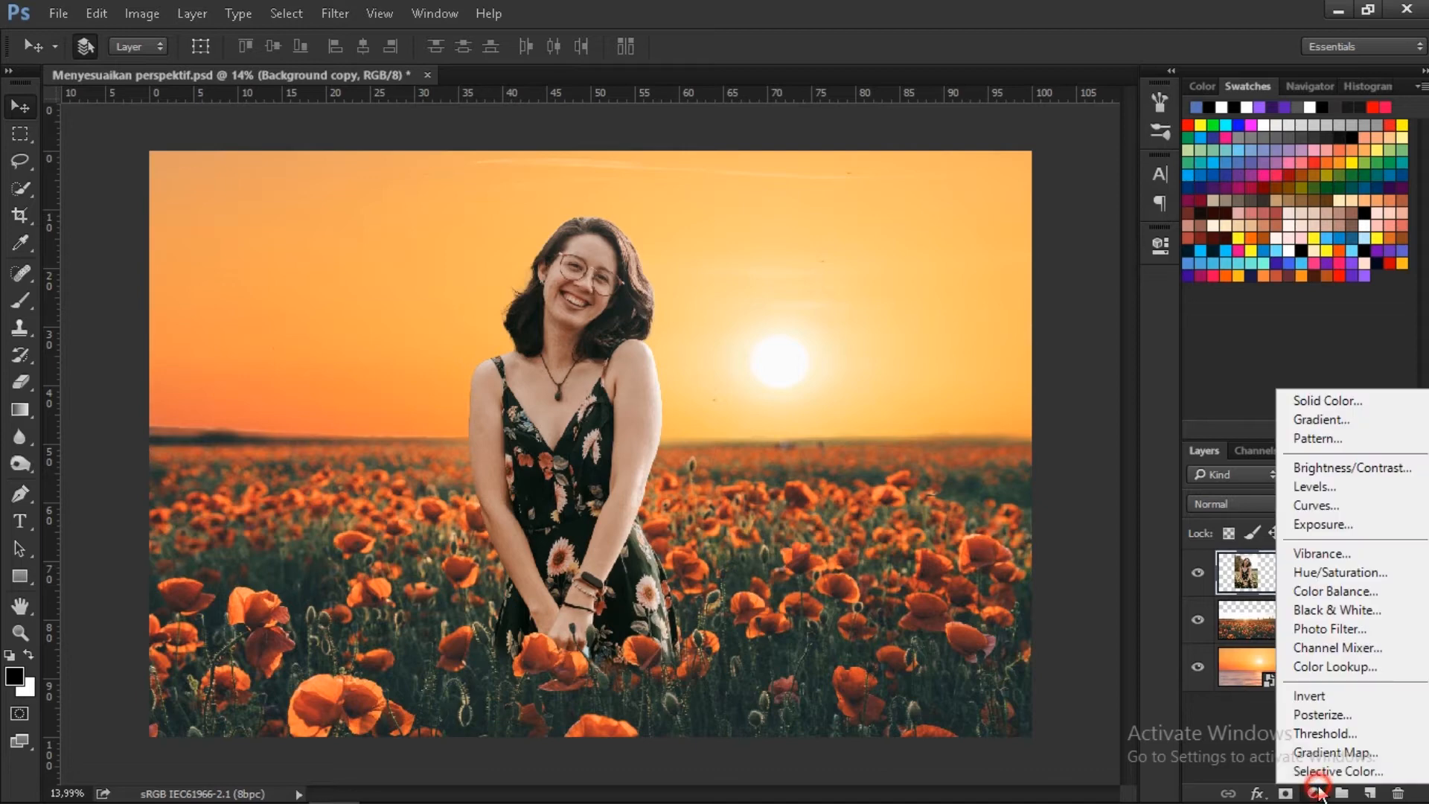
click(1394, 406)
click(591, 489)
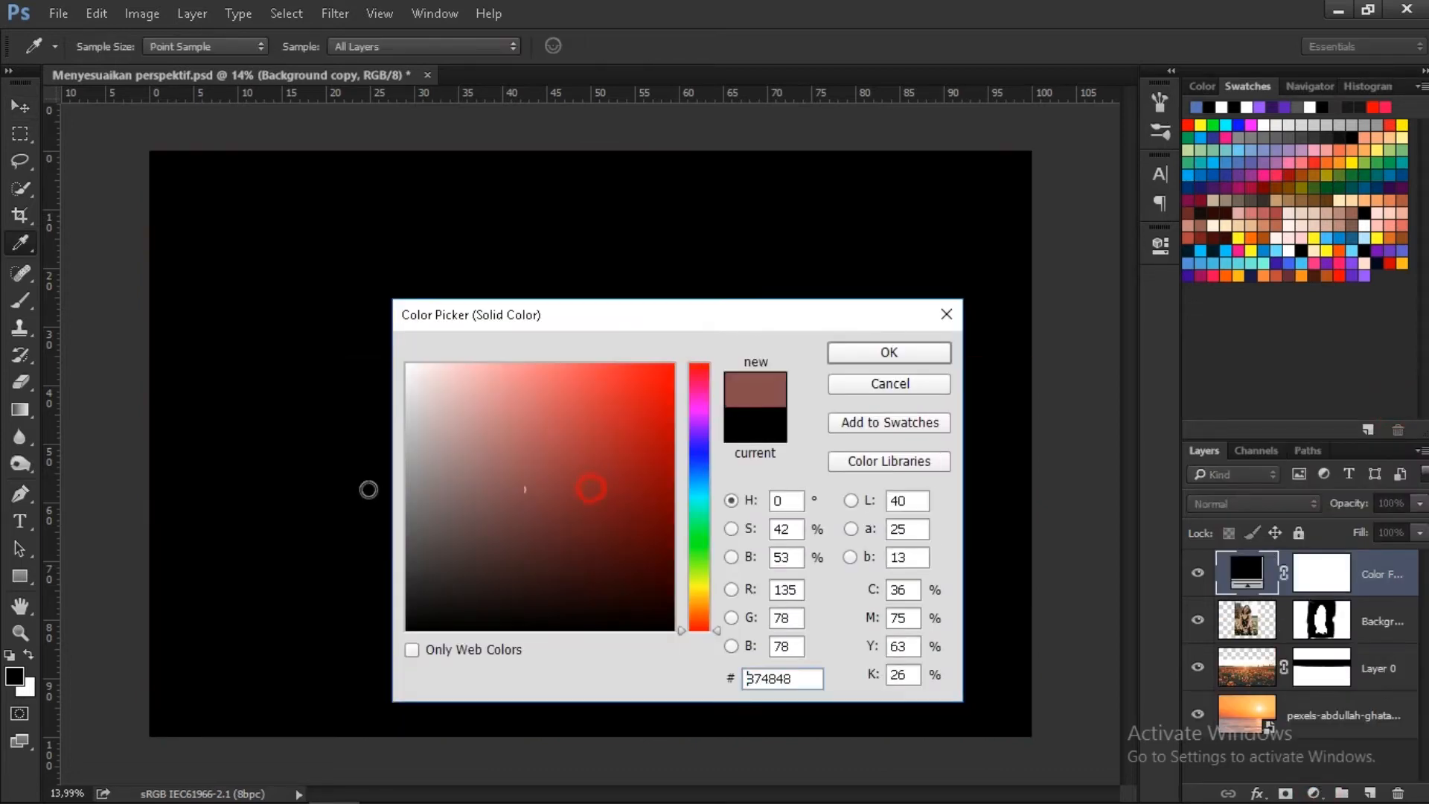
drag(369, 489, 350, 485)
click(871, 361)
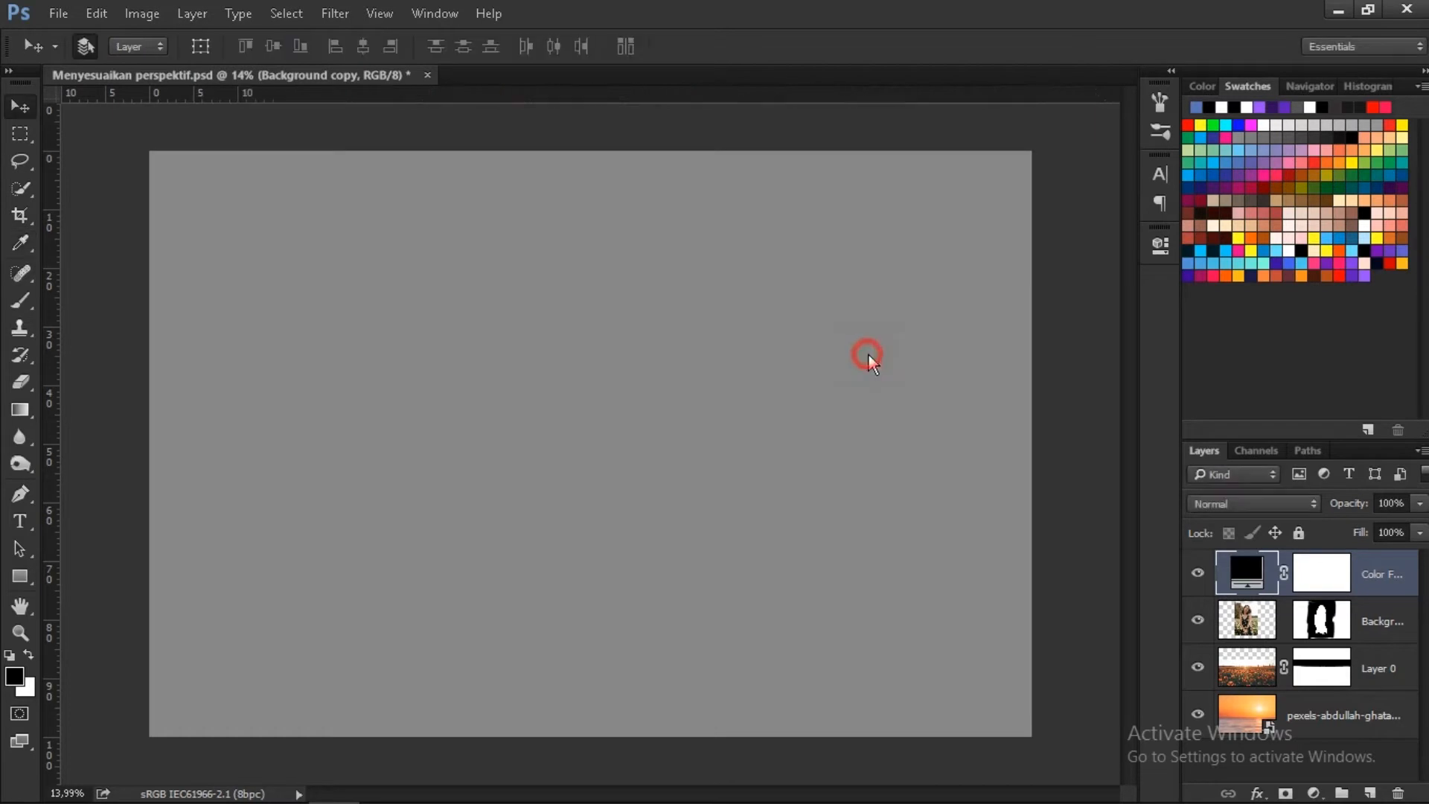
click(1282, 515)
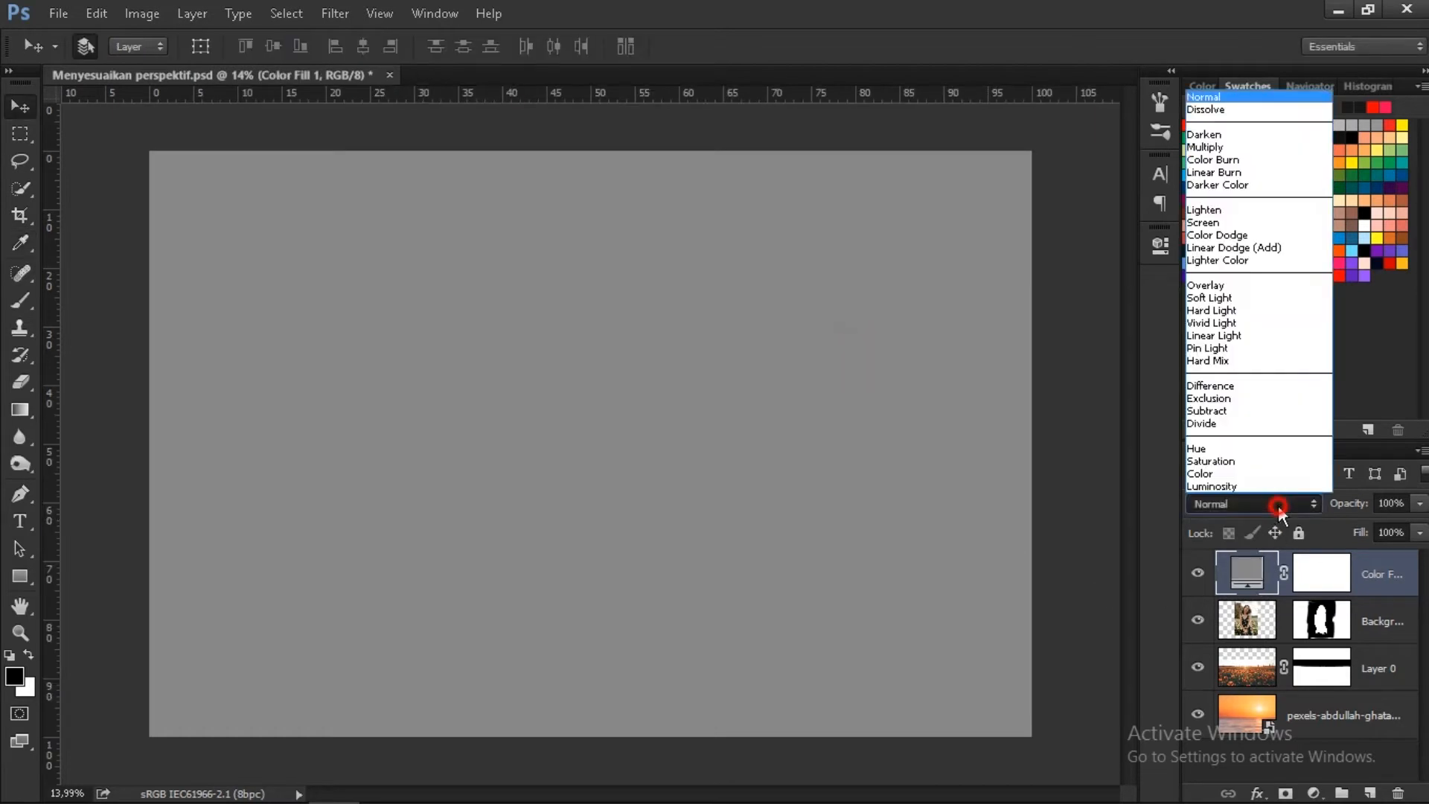
click(1278, 482)
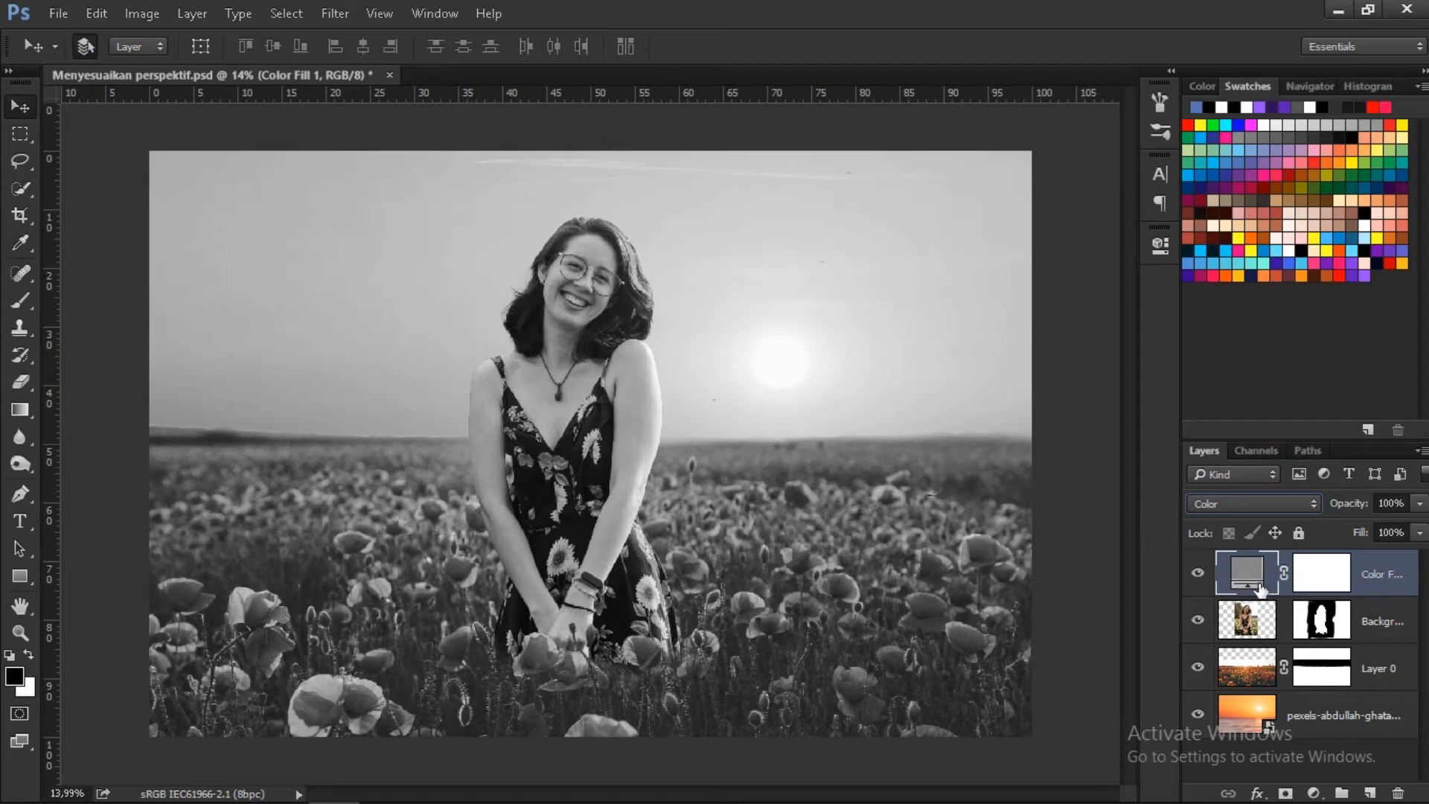
Add a Curves adjustment layer directly above the bottom sunset sky layer and clip it to that layer.
click(1404, 621)
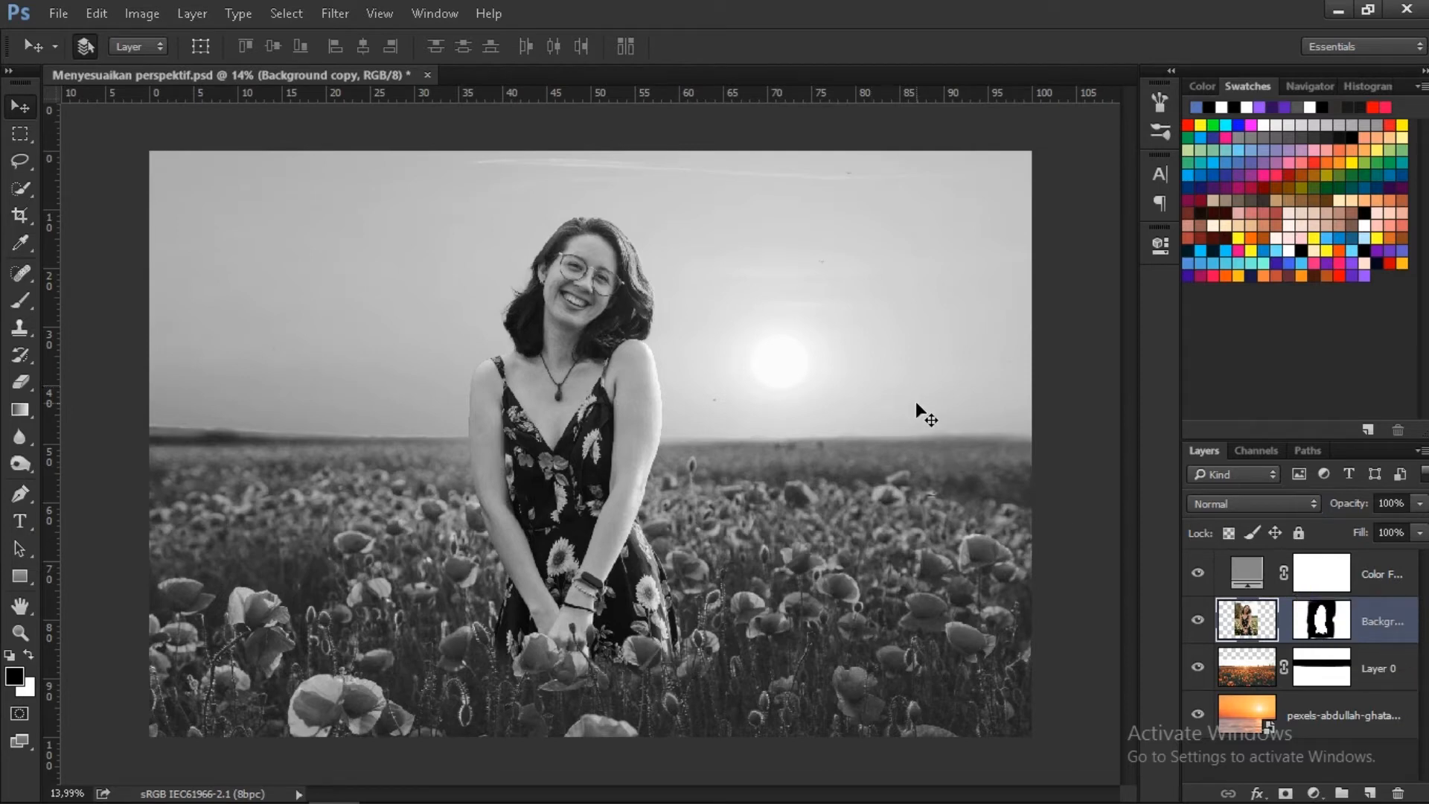
click(1344, 704)
click(1314, 794)
click(1333, 518)
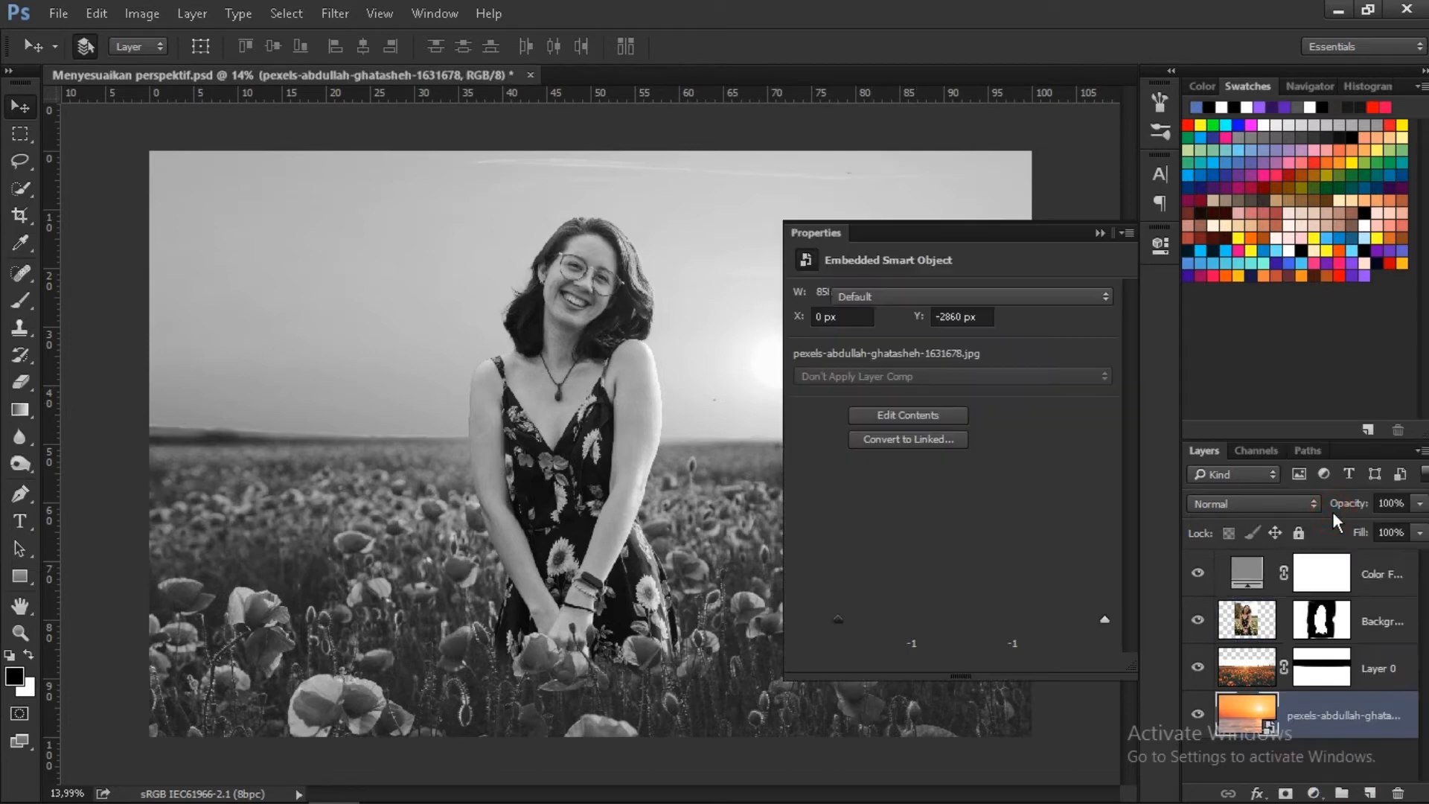
alt+click(1384, 736)
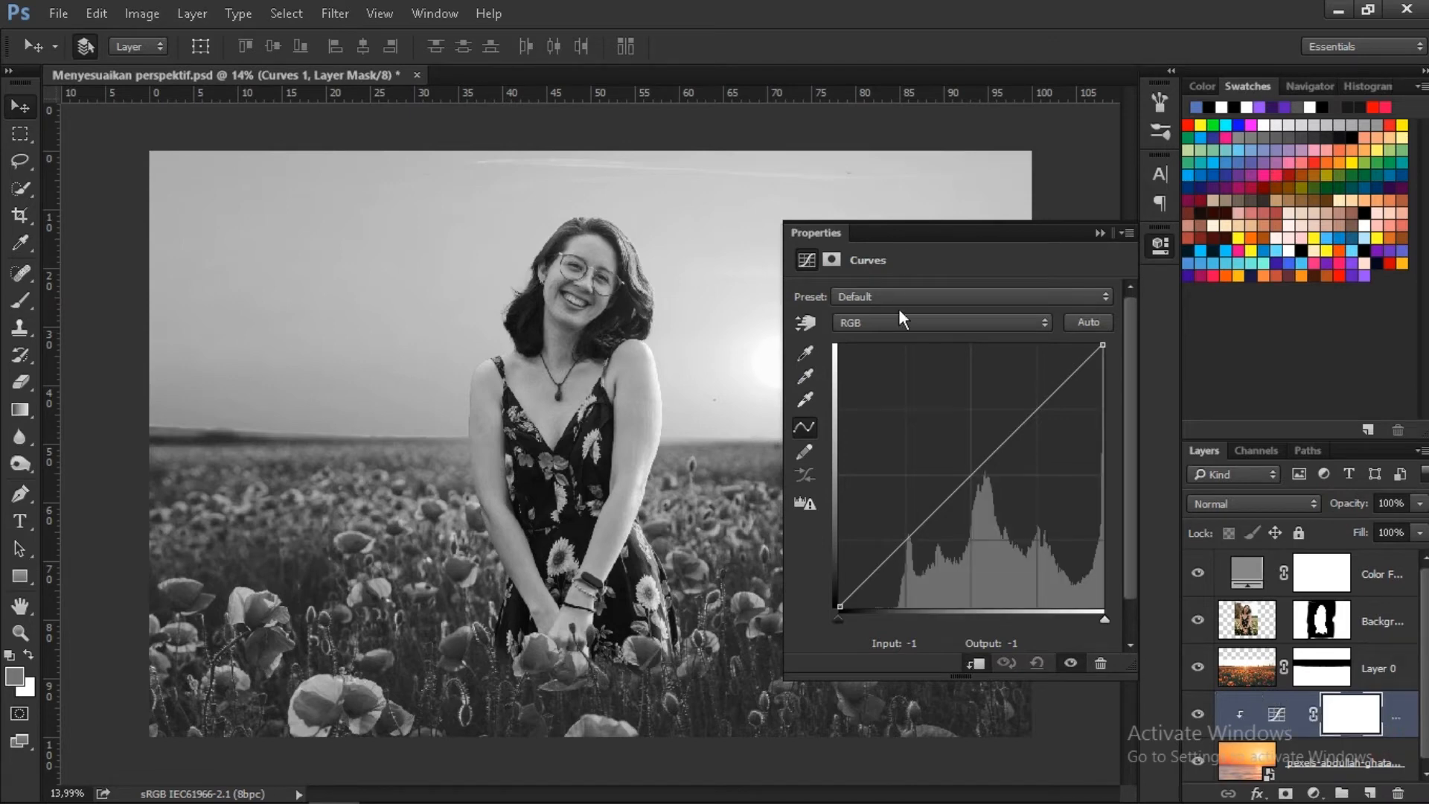
Darken the sky with the on-image Curves adjustment, lowering the point at input 194 to output 164, and compare the effect.
click(817, 324)
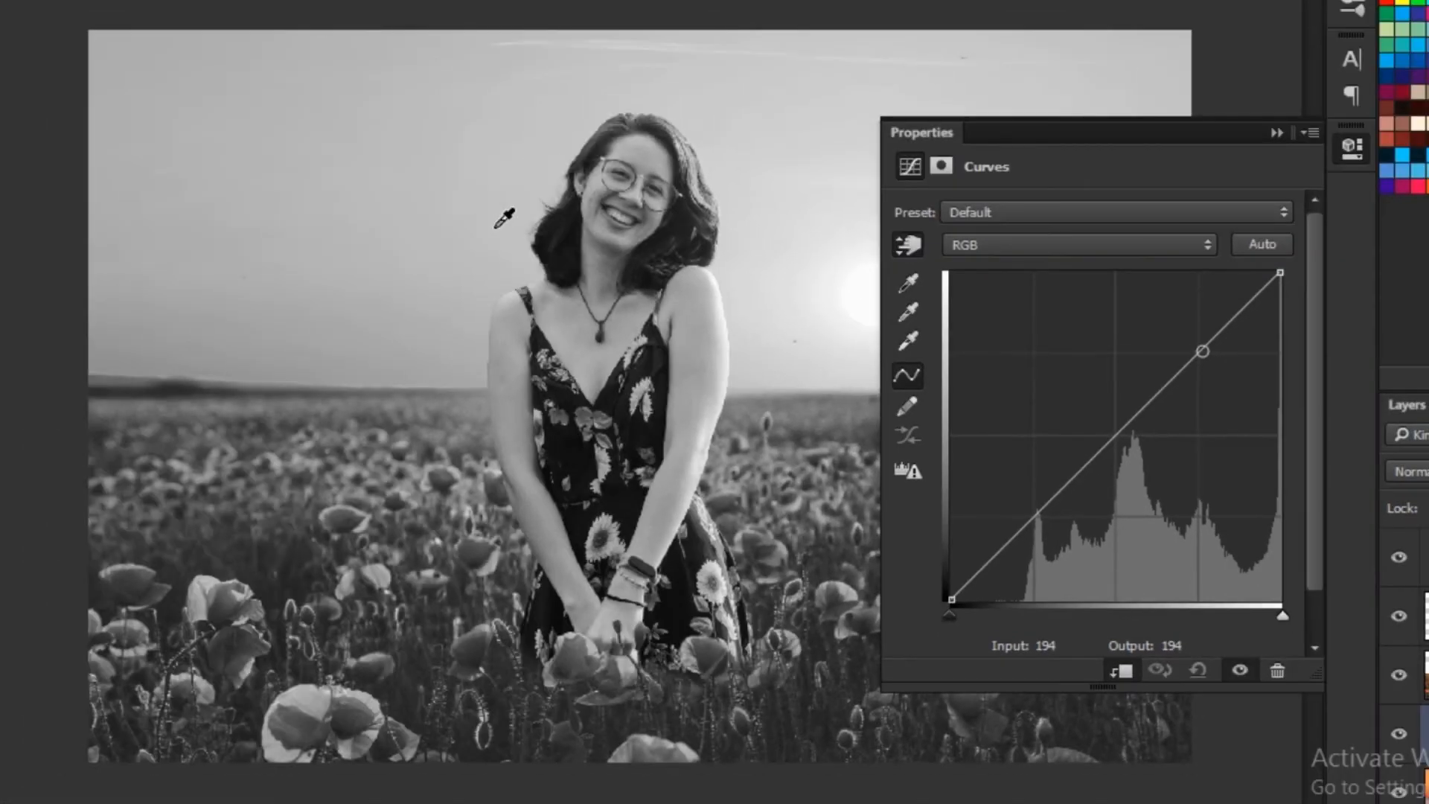
click(366, 181)
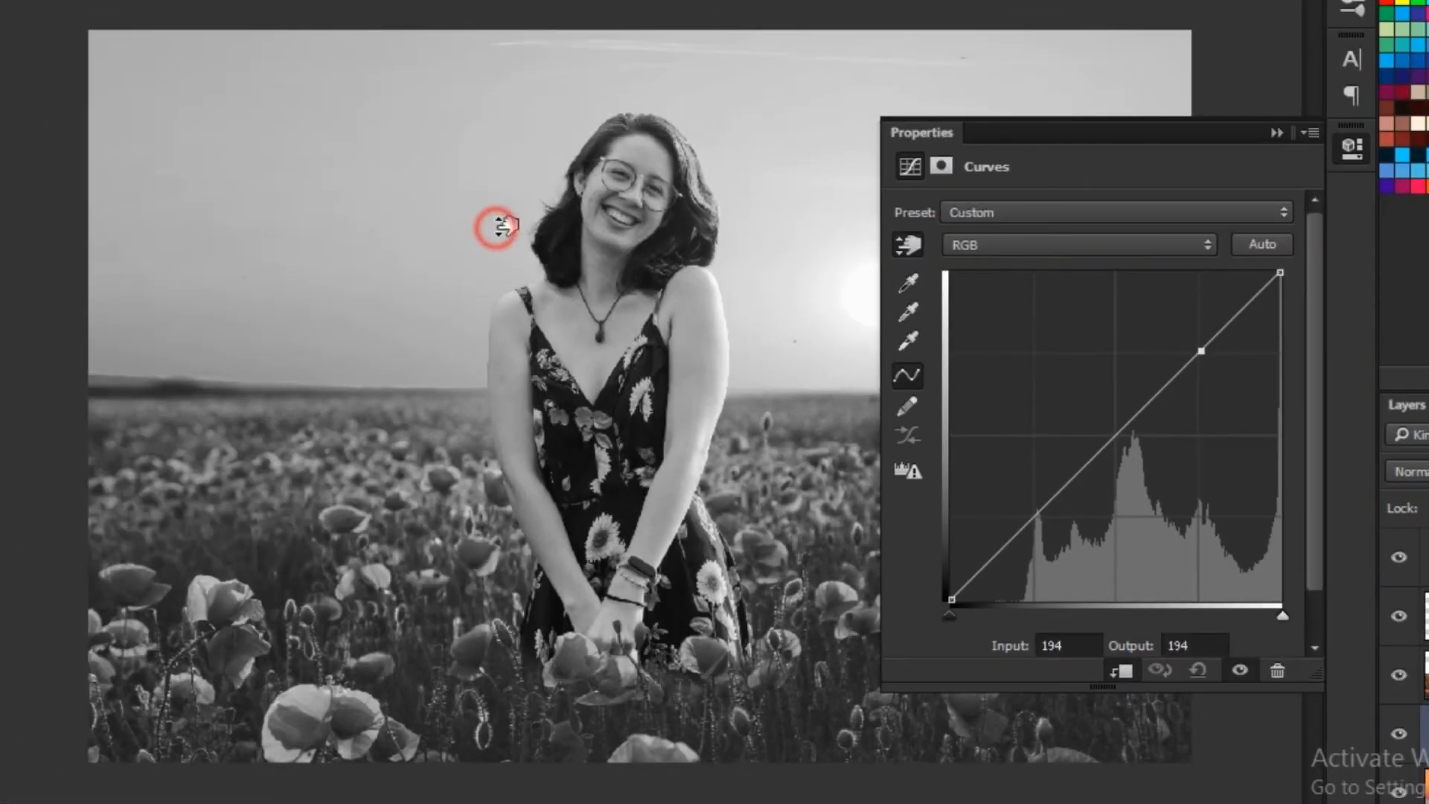
drag(378, 181, 380, 194)
mouse_move(506, 235)
mouse_down()
mouse_move(500, 425)
mouse_move(488, 257)
mouse_up()
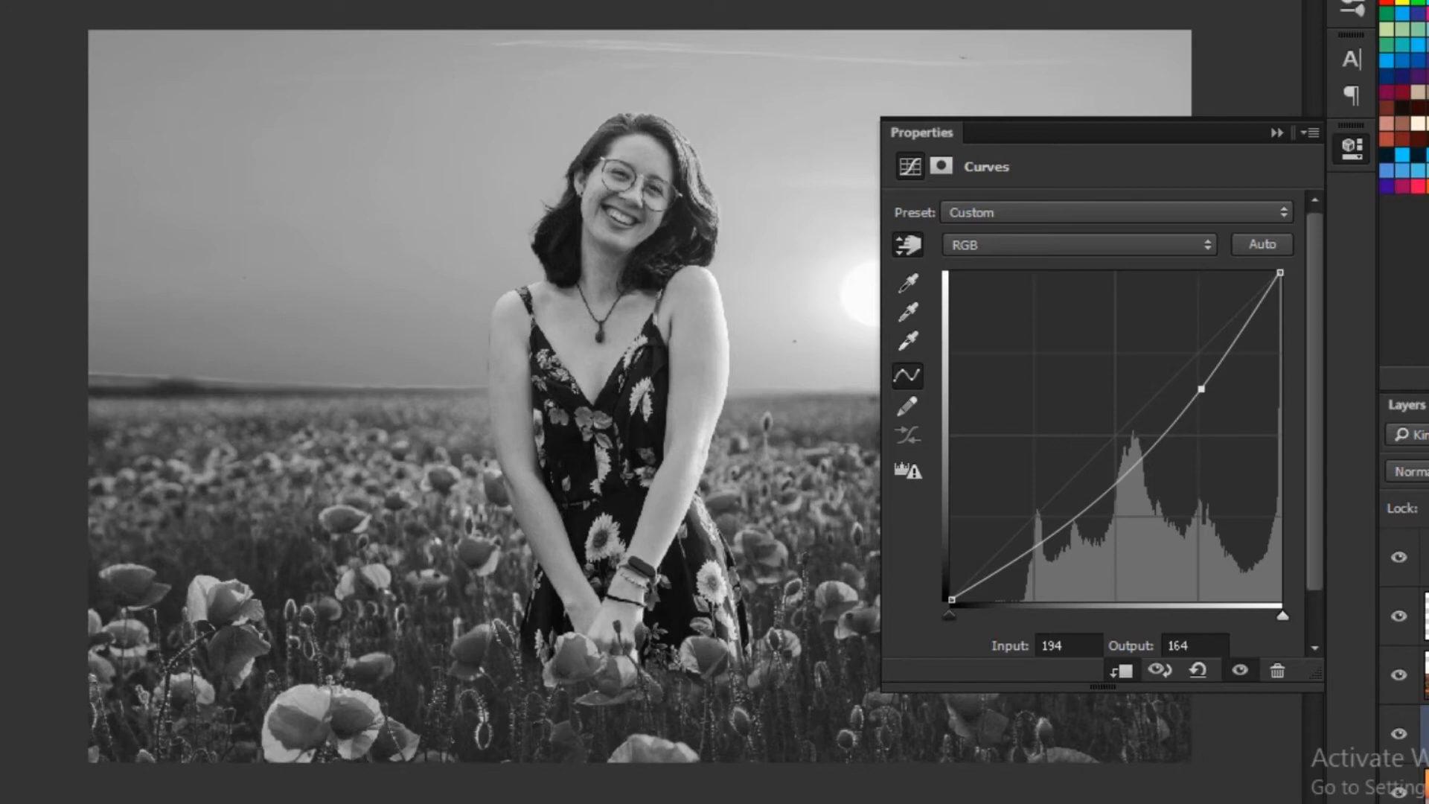
click(1409, 735)
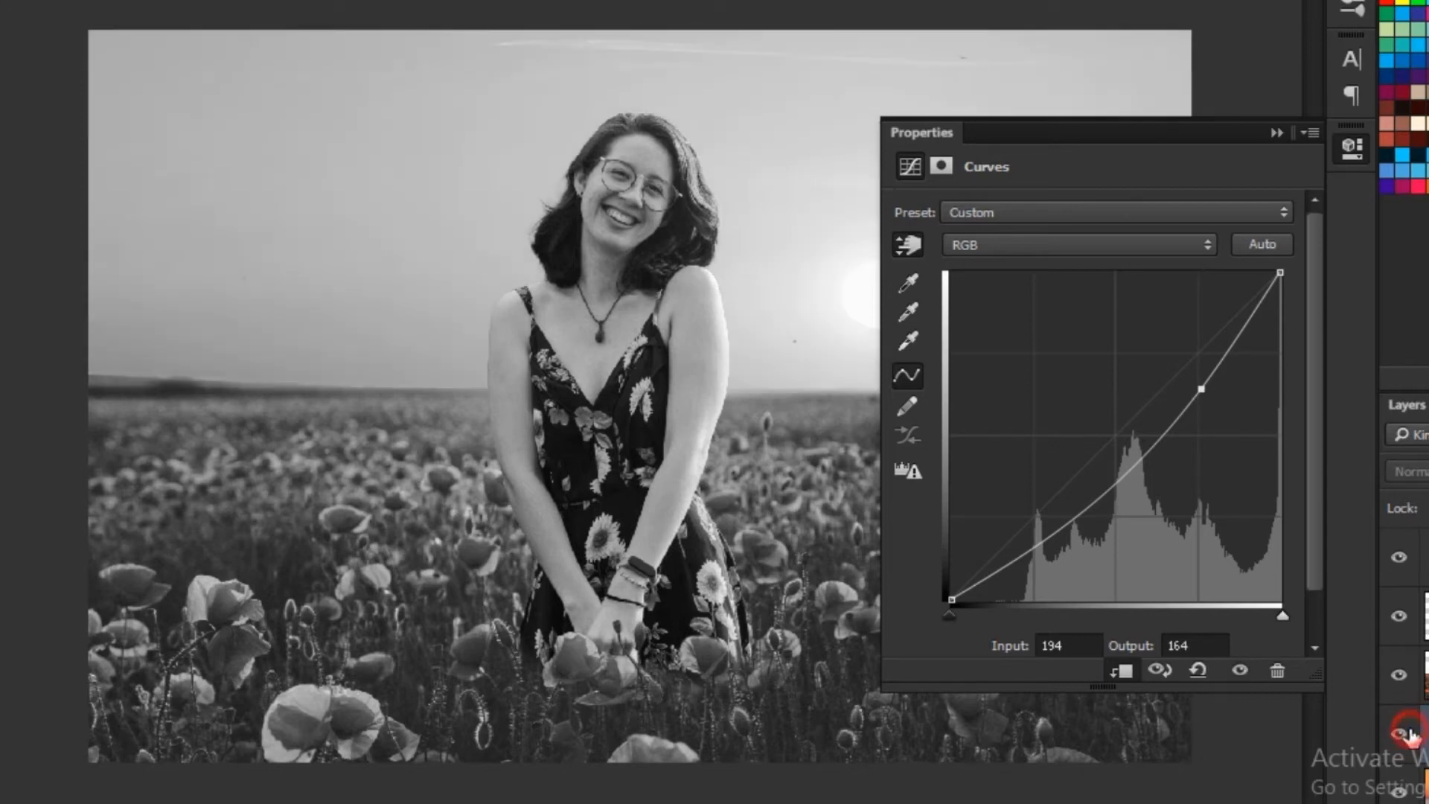
click(1274, 135)
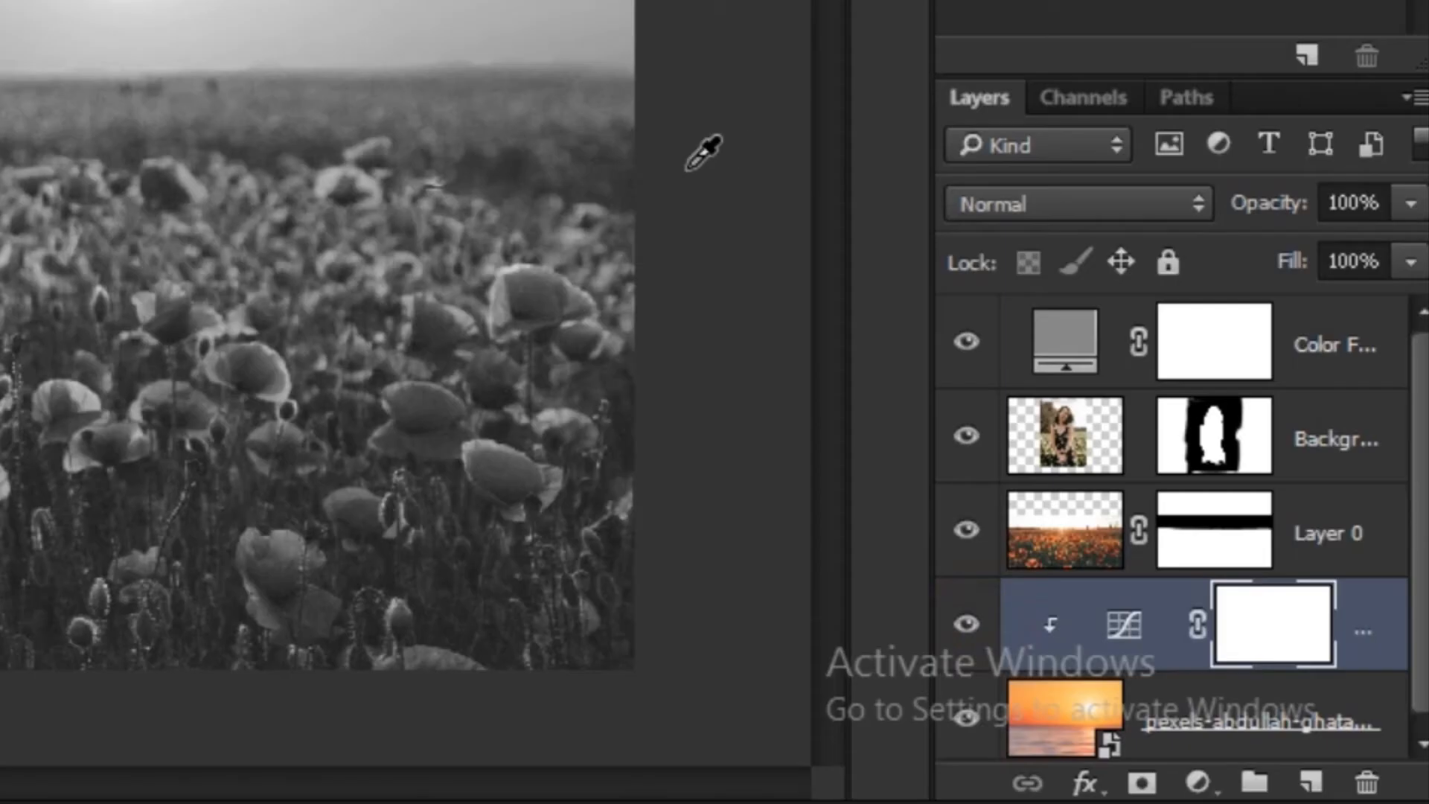
Add a Curves adjustment layer above the woman's Background copy layer and clip it to that layer.
click(1329, 445)
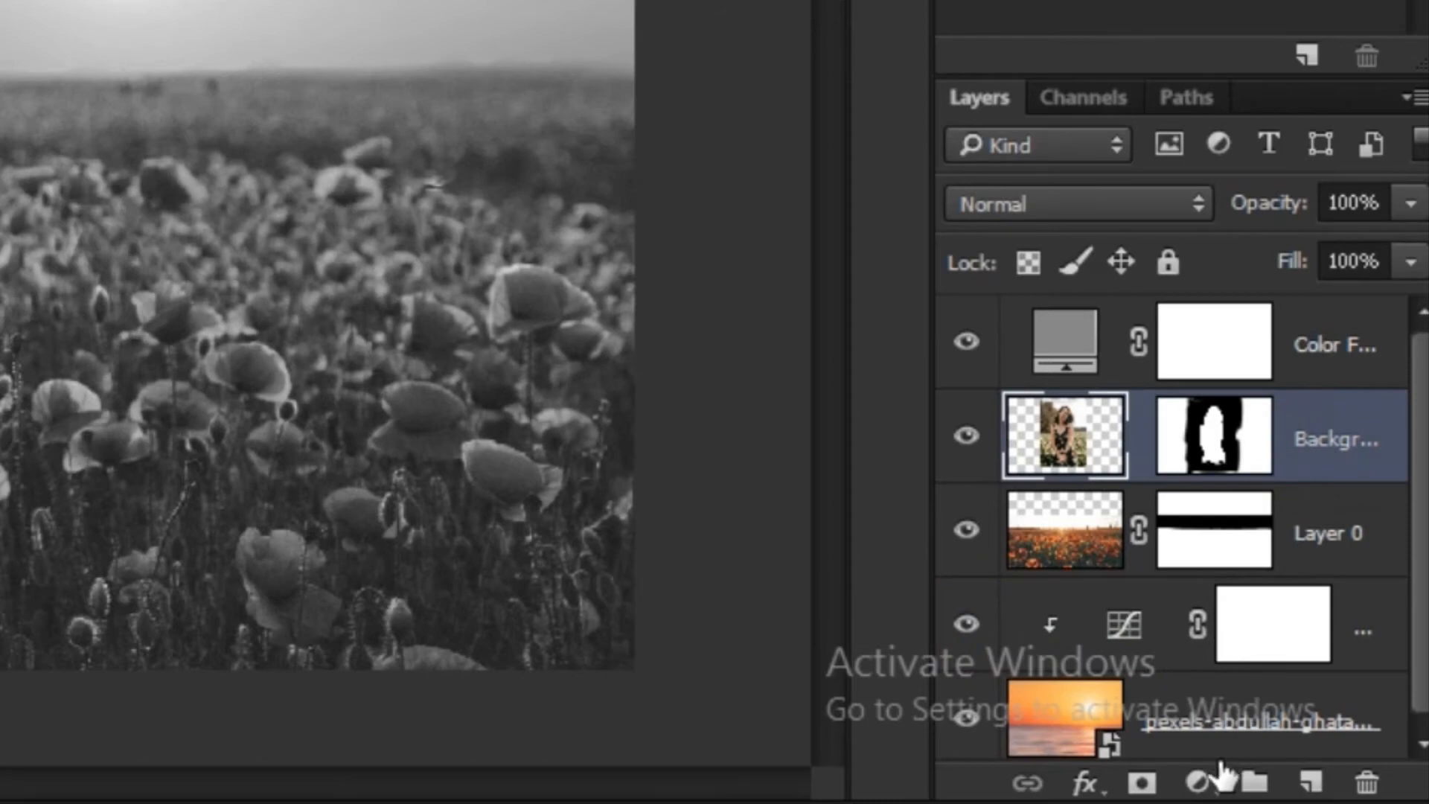
click(1200, 779)
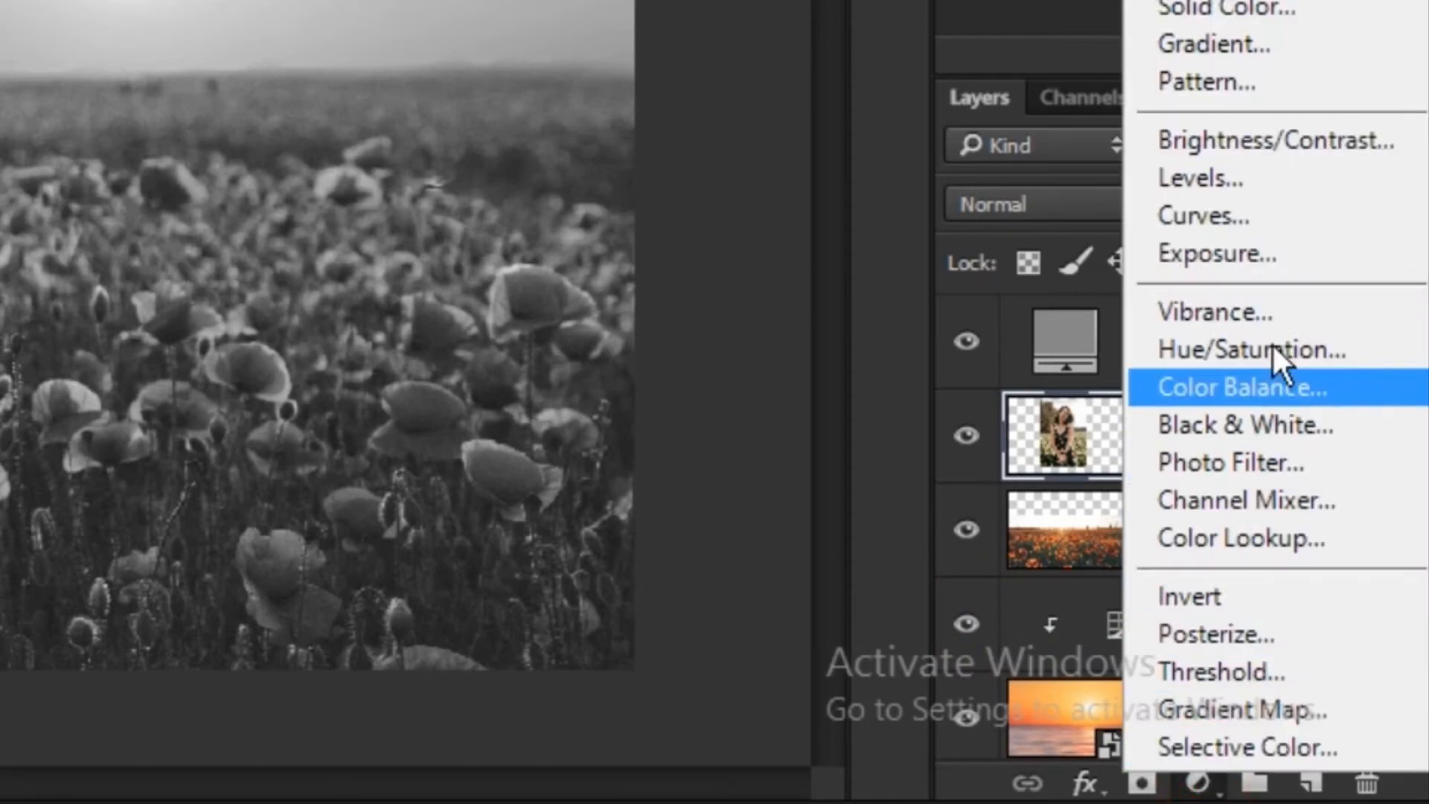
click(1276, 217)
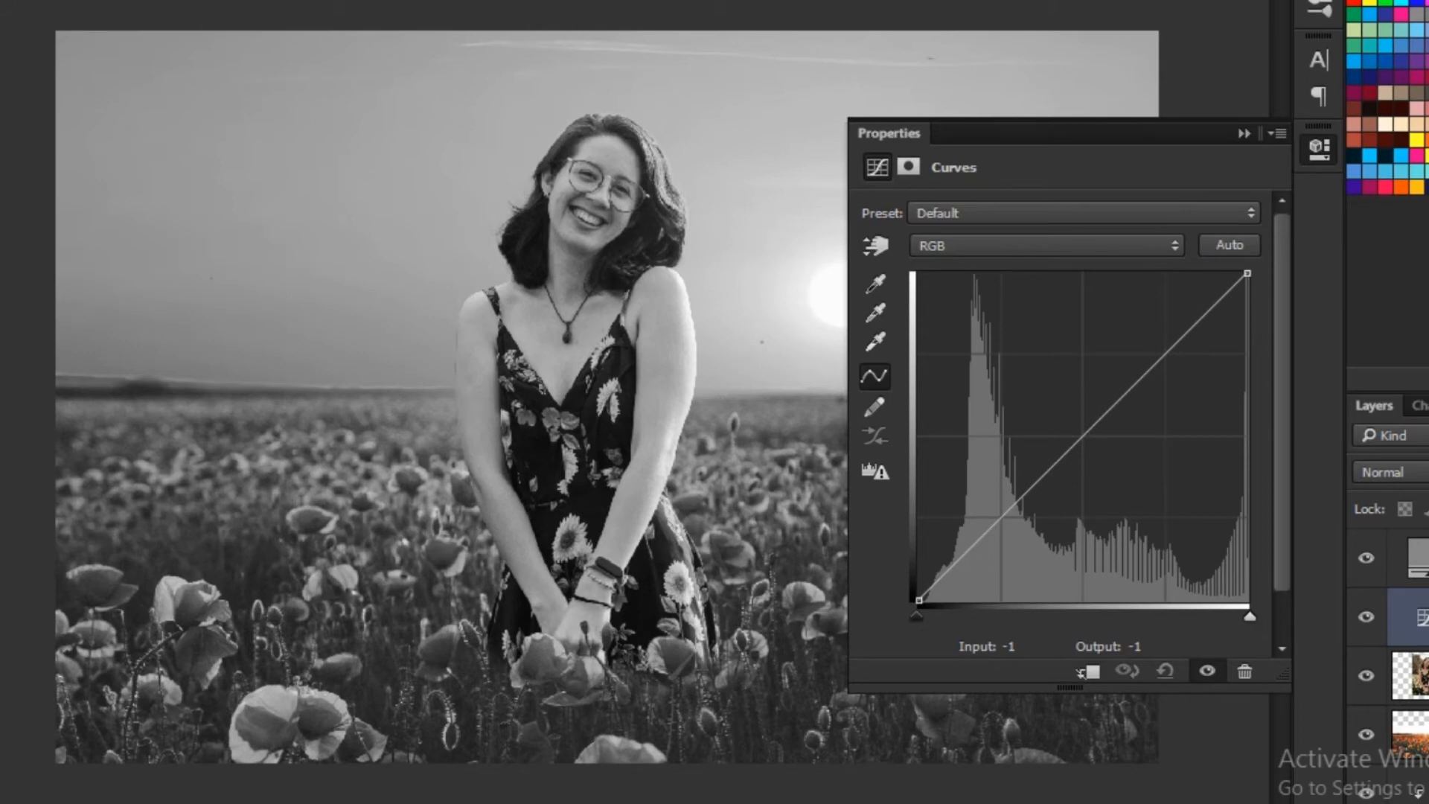
click(1081, 672)
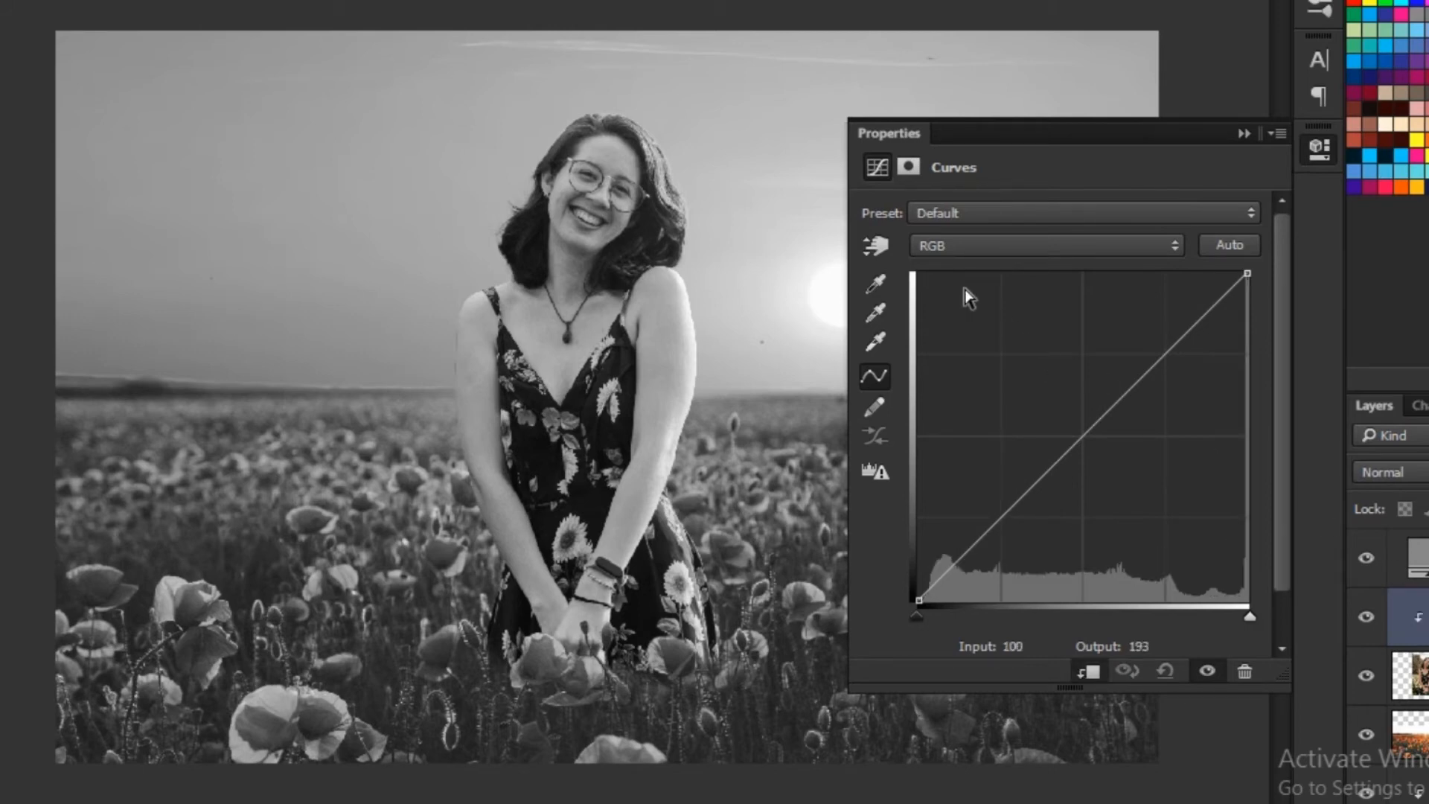
Darken the woman's midtones and highlights with the on-image Curves adjustment, lowering a mid-curve point and the white end point.
click(882, 245)
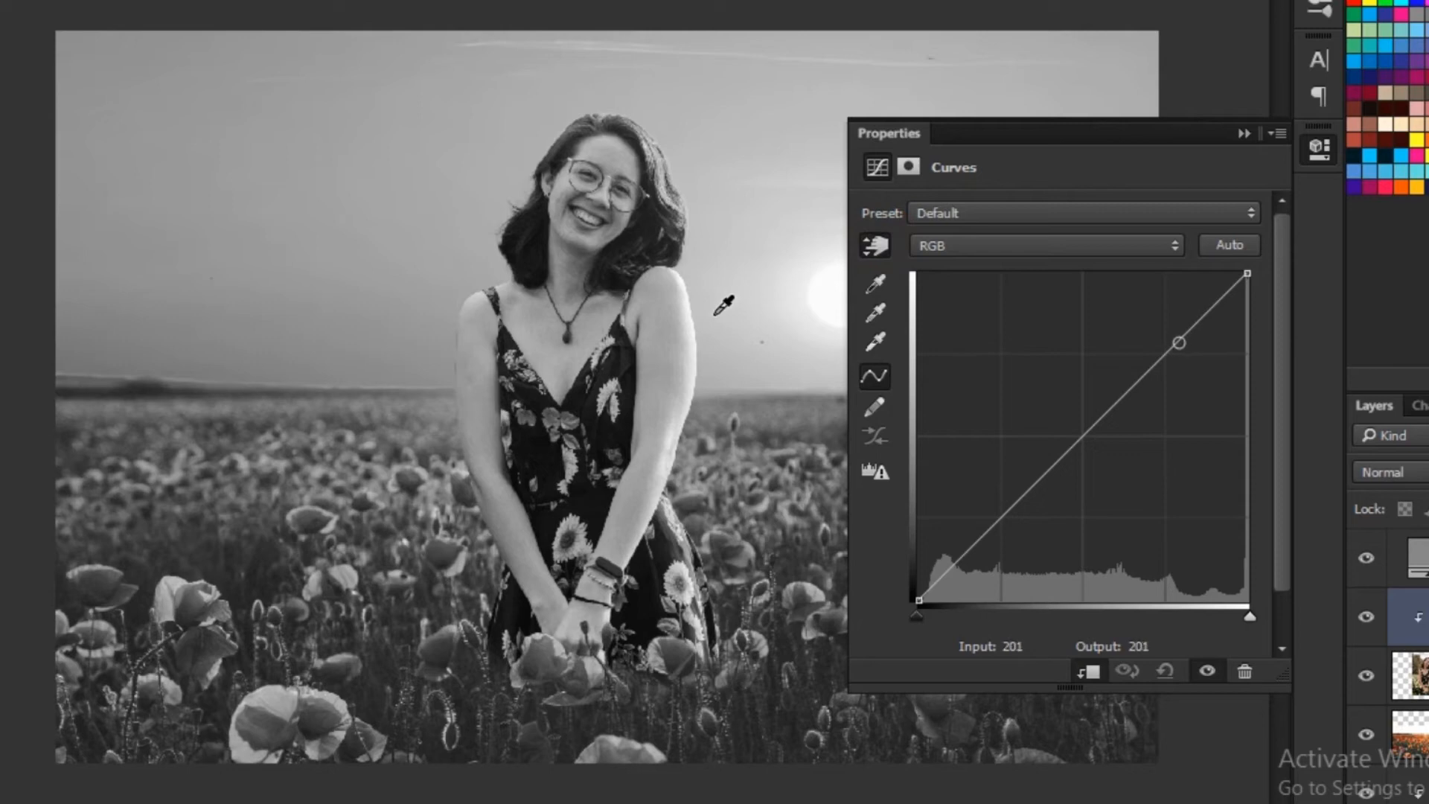
click(678, 334)
drag(677, 334, 577, 364)
key(ctrl+z)
drag(604, 633, 686, 377)
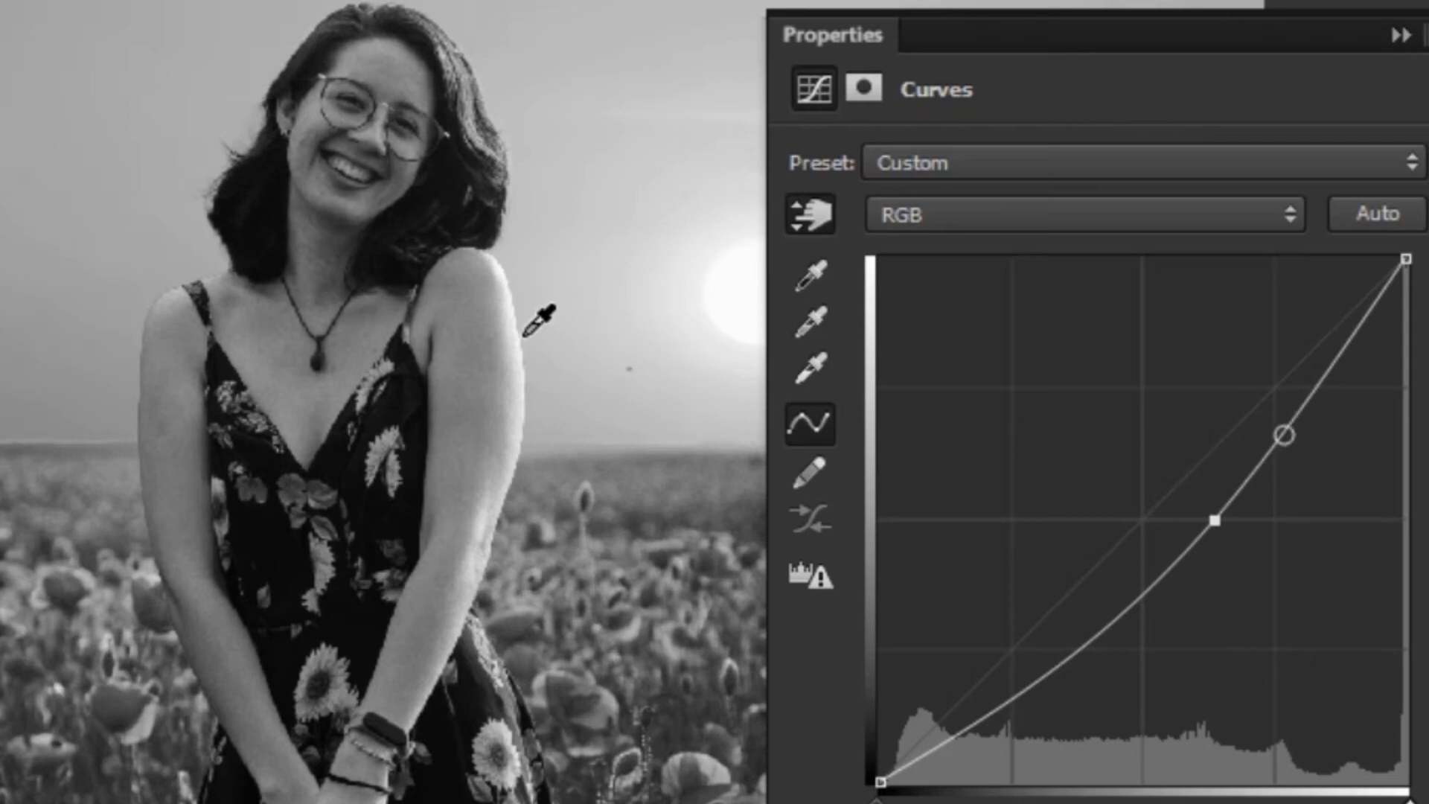
drag(520, 342, 606, 378)
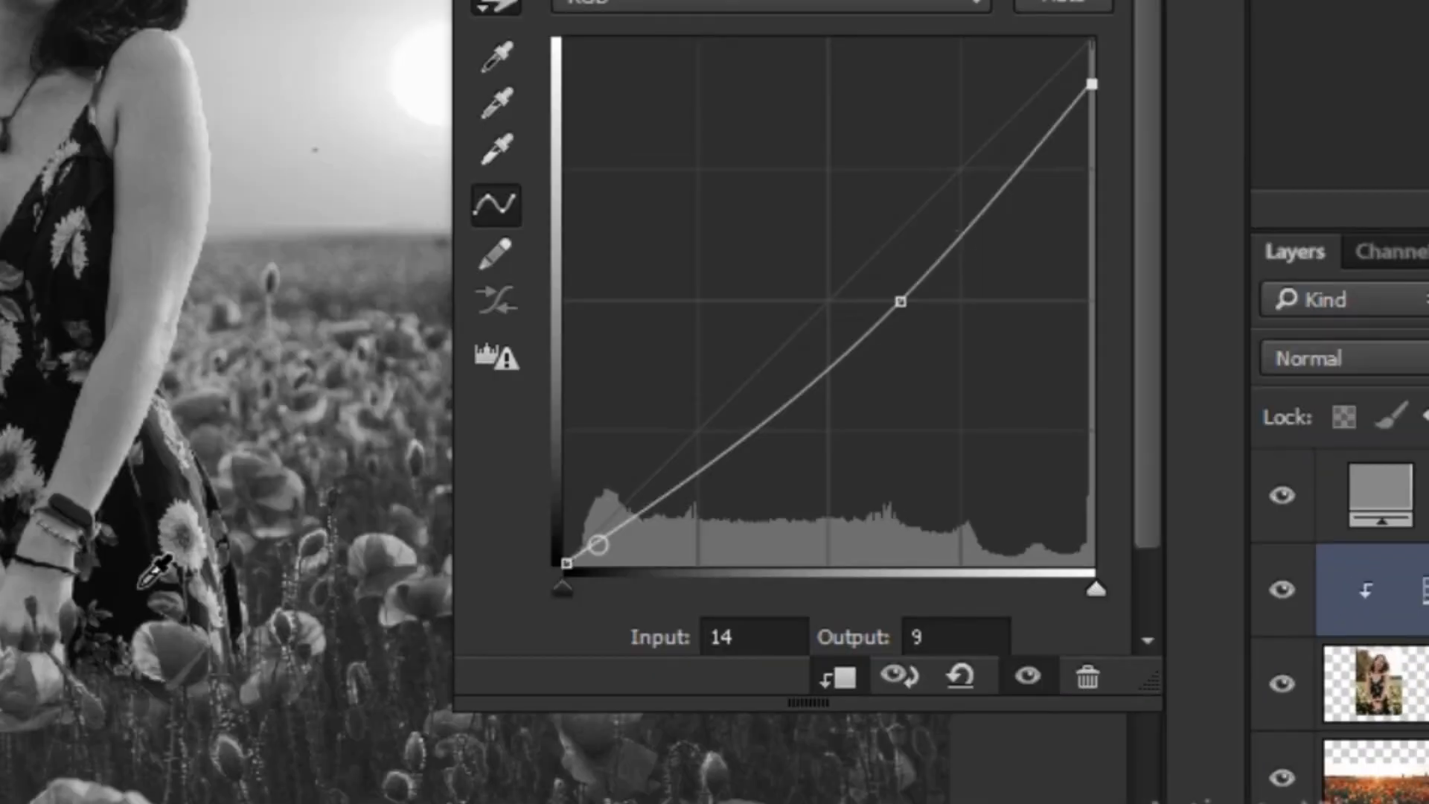
Adjust the dress shadows with the on-image Curves adjustment, setting the point at input 18 to output 19.
drag(145, 583, 154, 530)
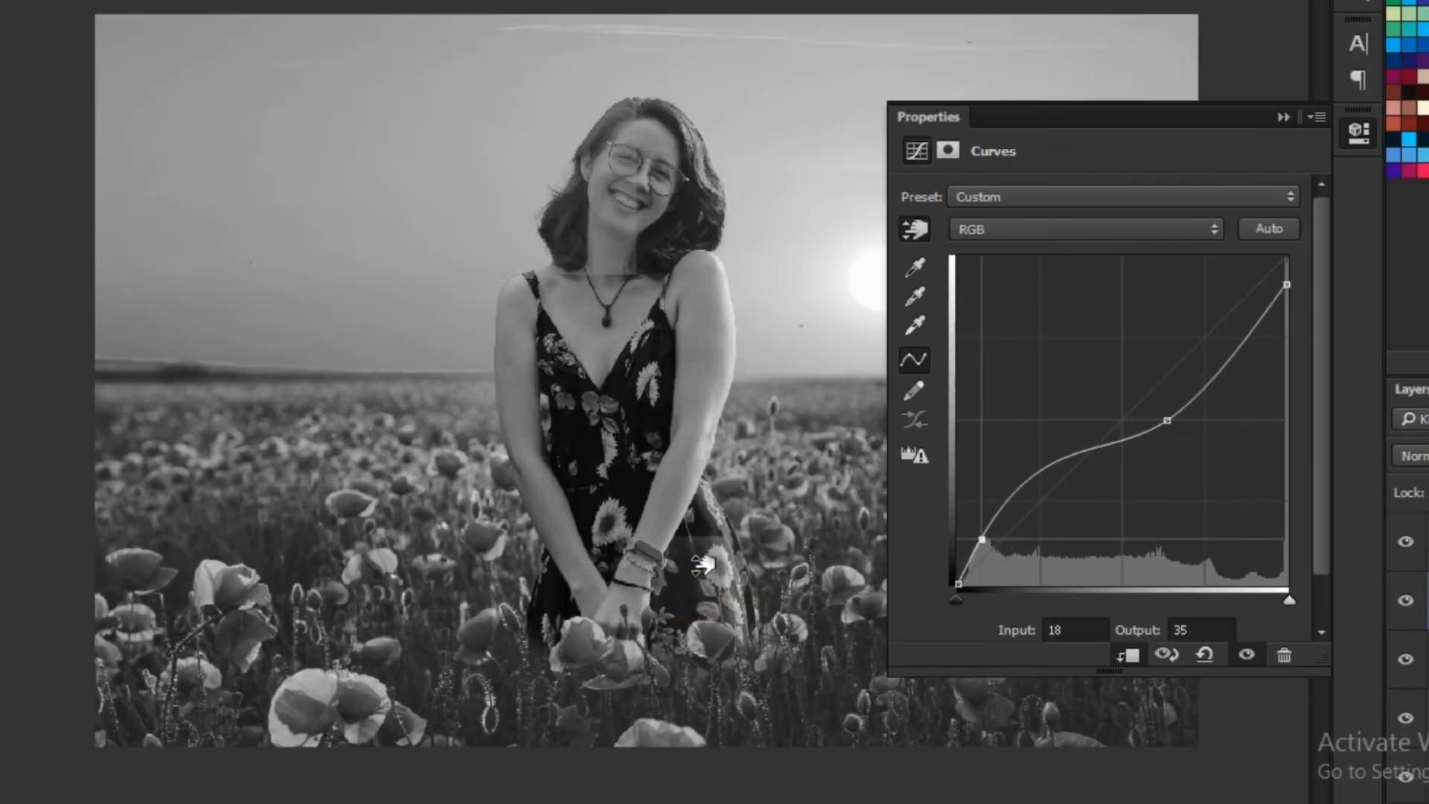
mouse_move(700, 565)
mouse_down()
mouse_move(701, 598)
mouse_move(700, 579)
mouse_up()
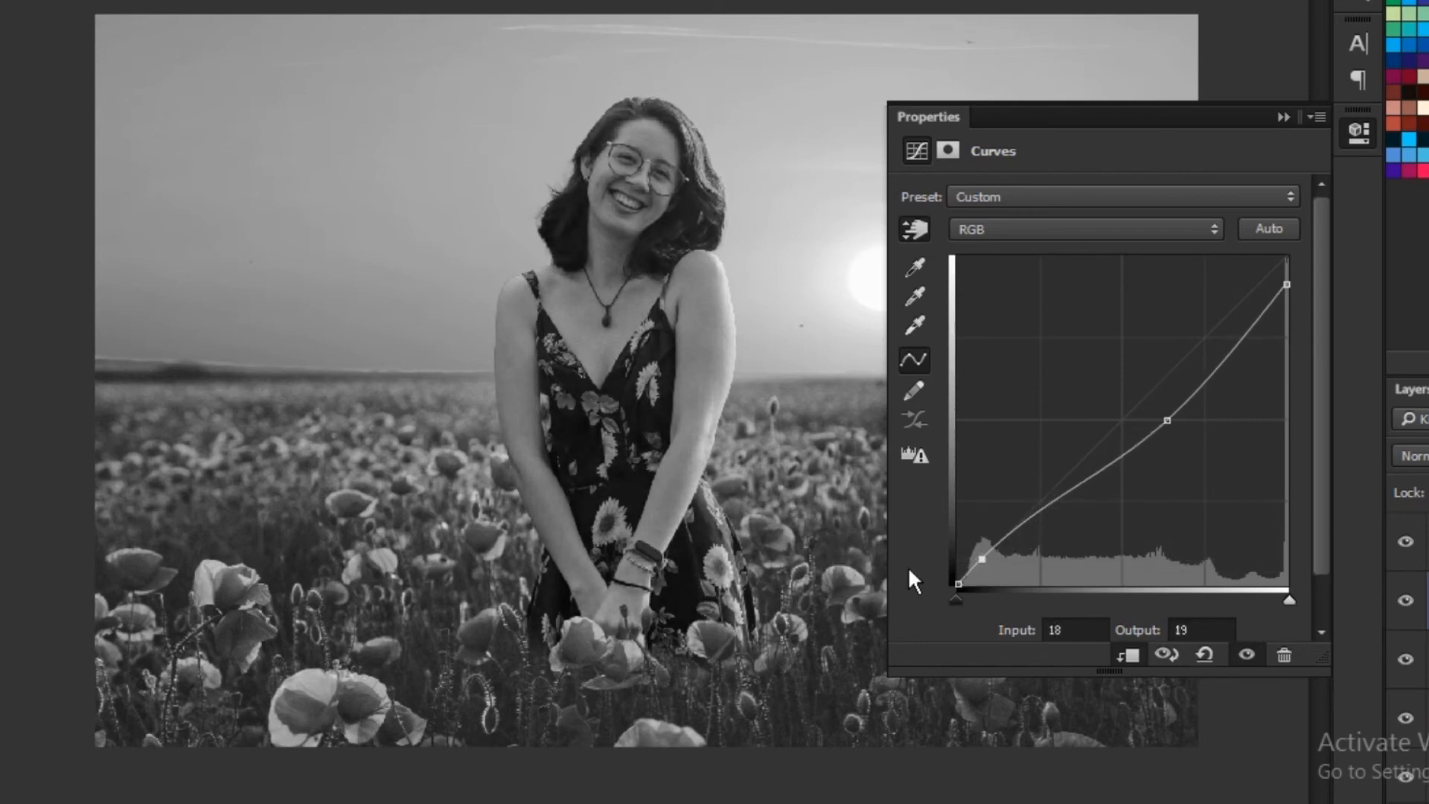
click(915, 230)
click(1282, 117)
Compare the composite with and without the woman's Curves adjustment, both in greyscale and in full colour.
click(1199, 623)
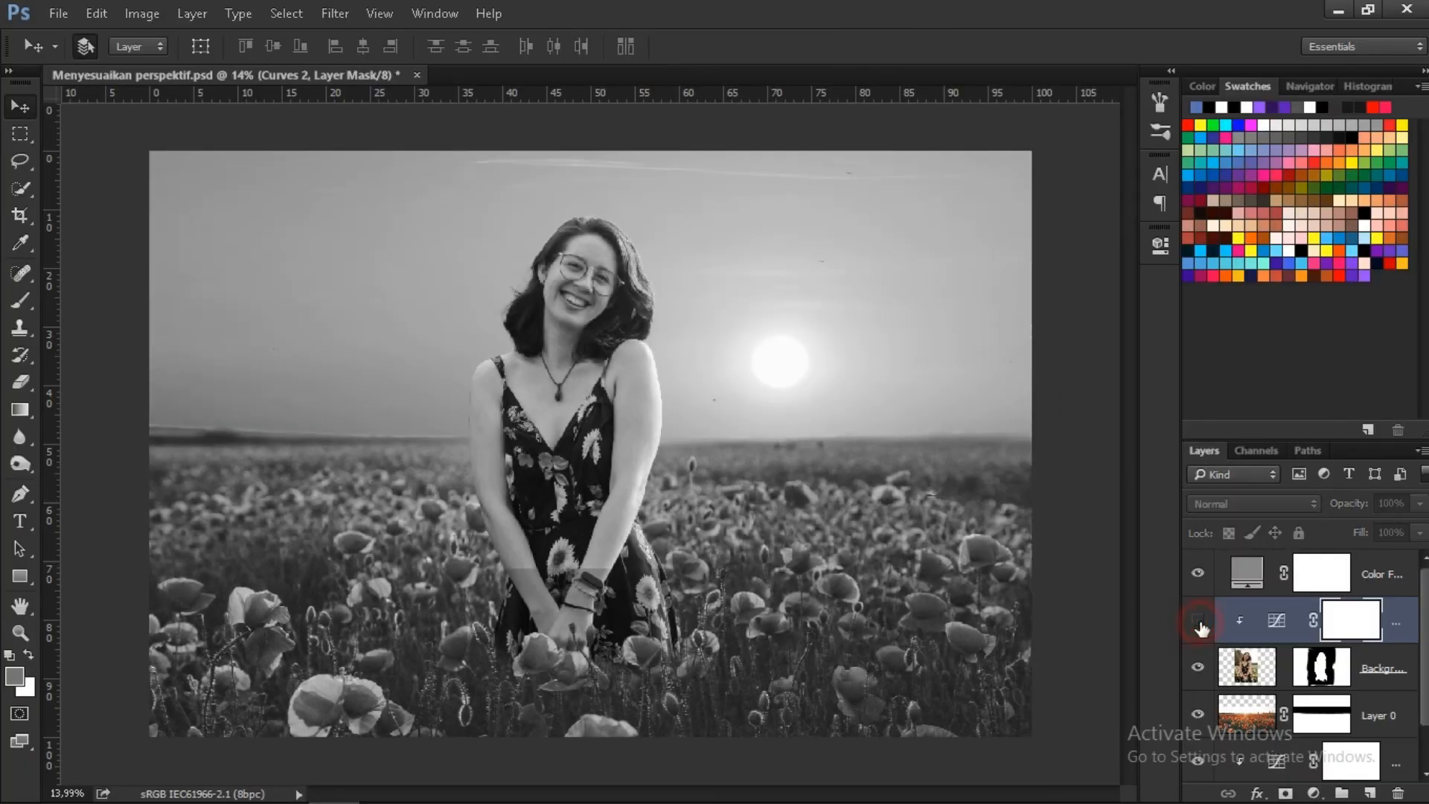
click(1199, 622)
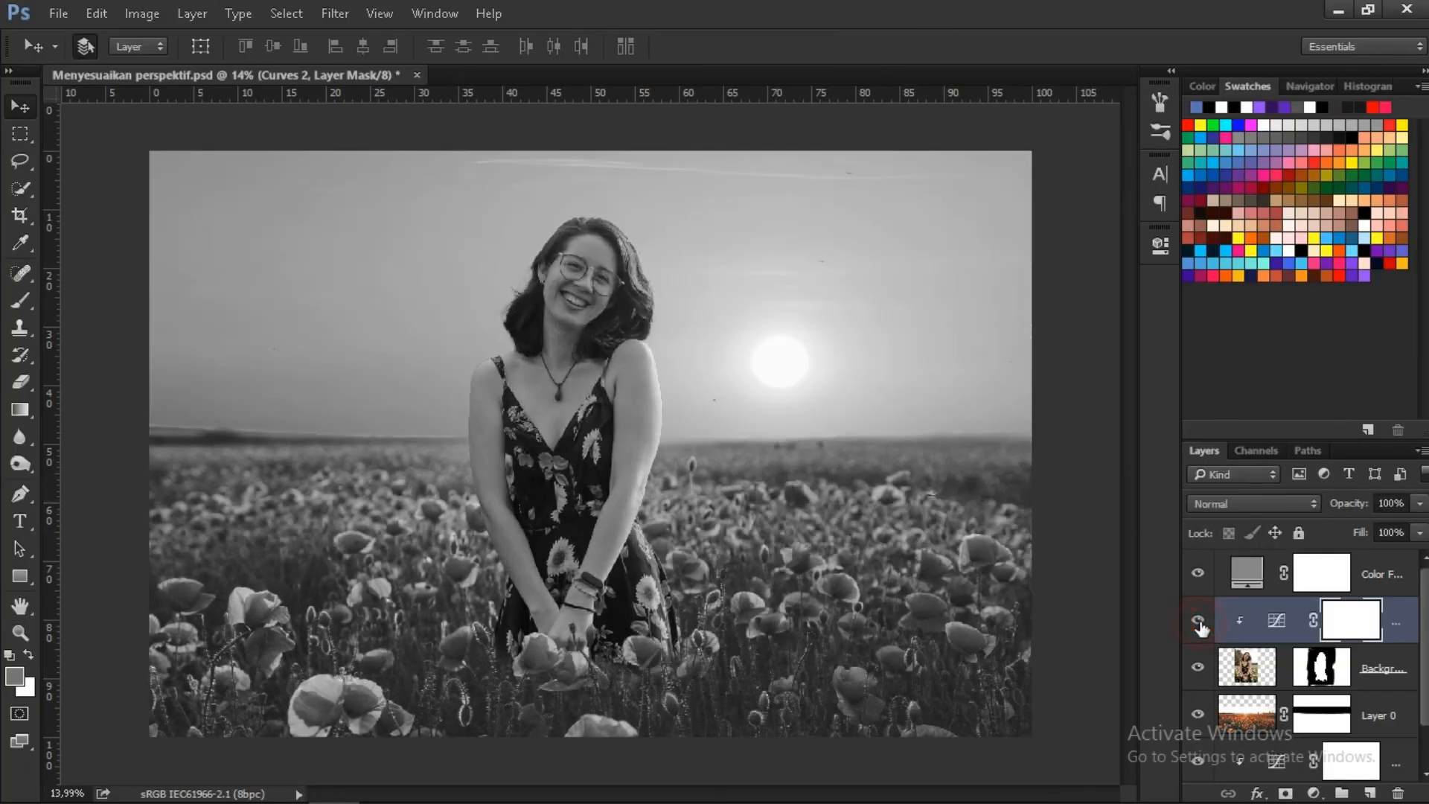
click(1199, 622)
click(1198, 622)
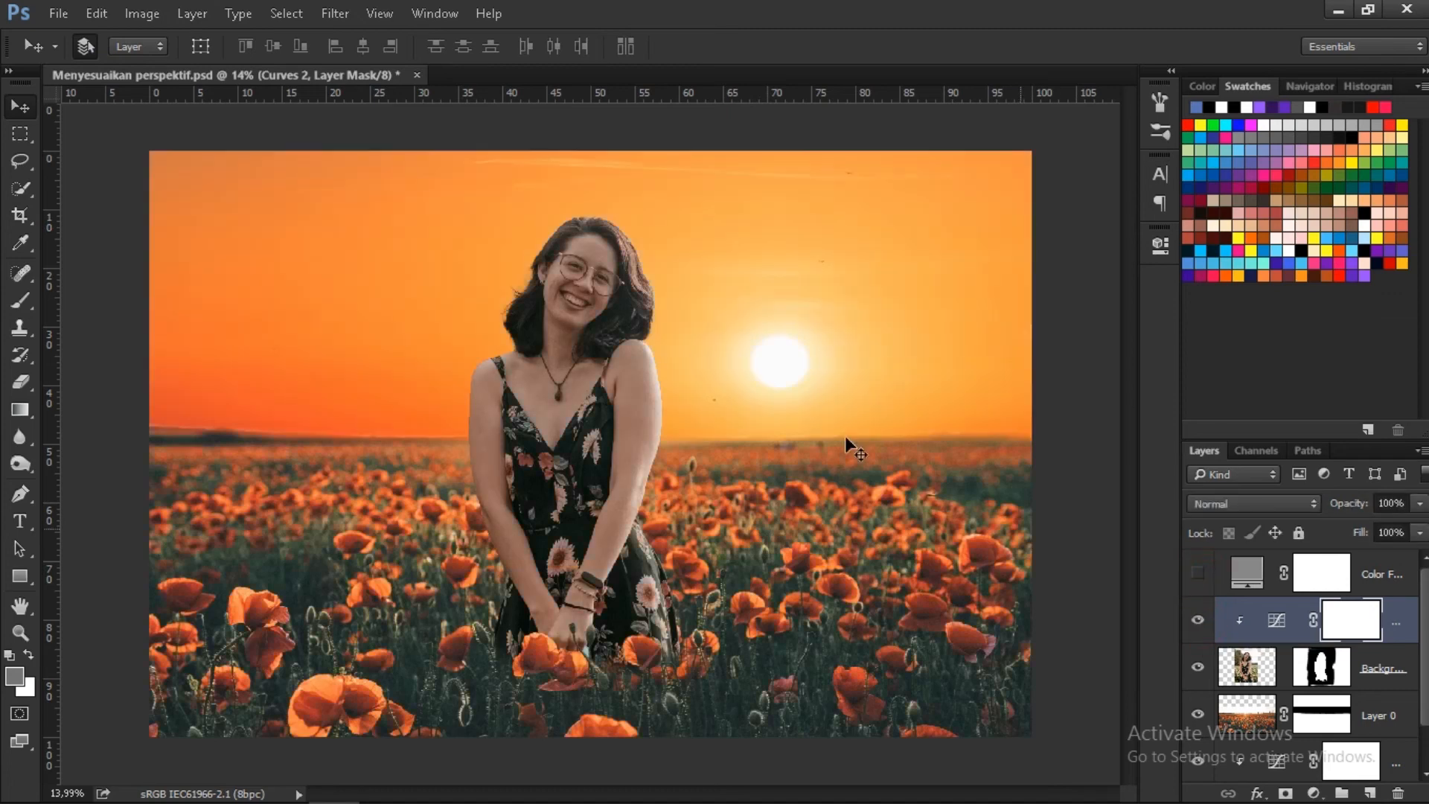
click(1198, 622)
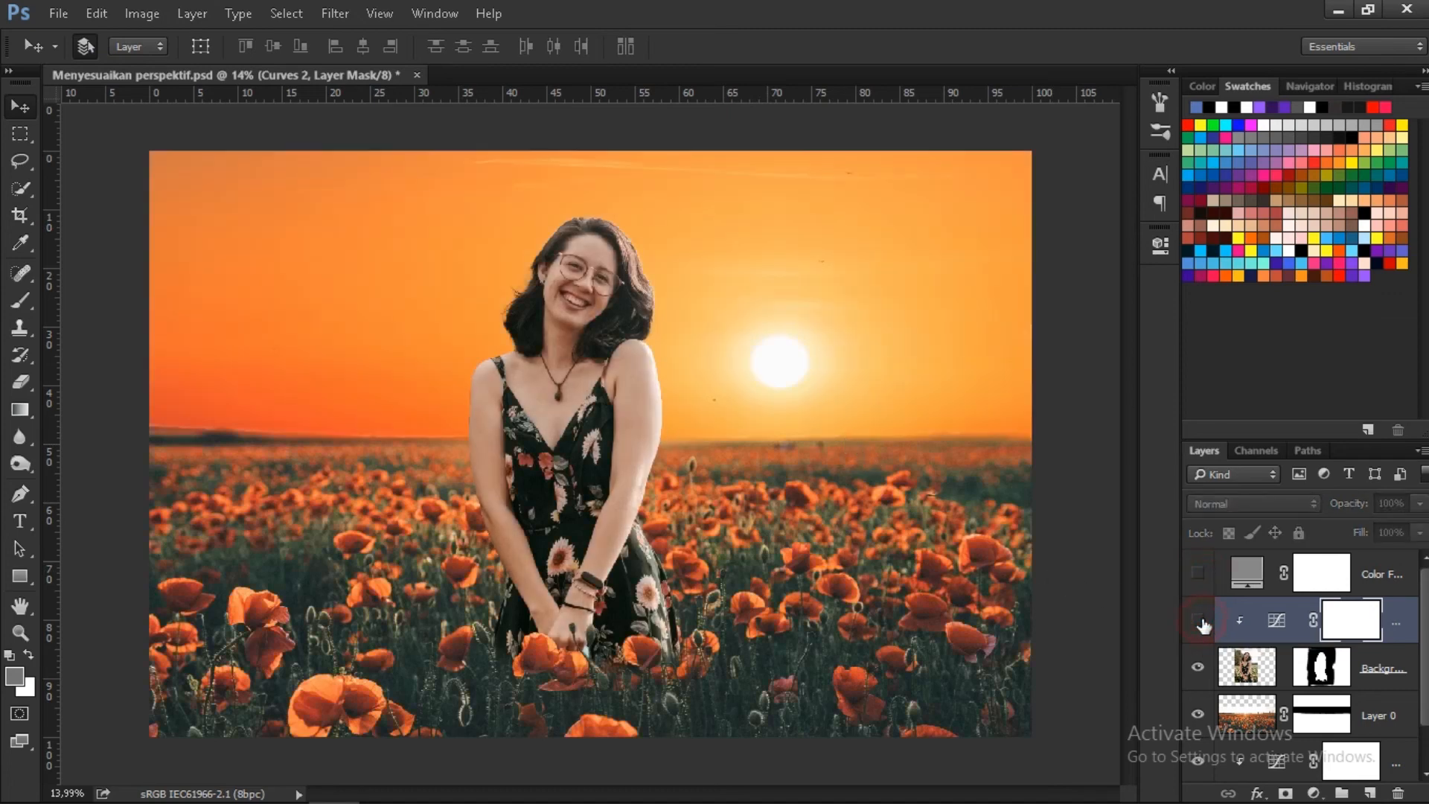
click(1200, 623)
click(1199, 622)
click(1200, 622)
click(1199, 623)
click(1200, 622)
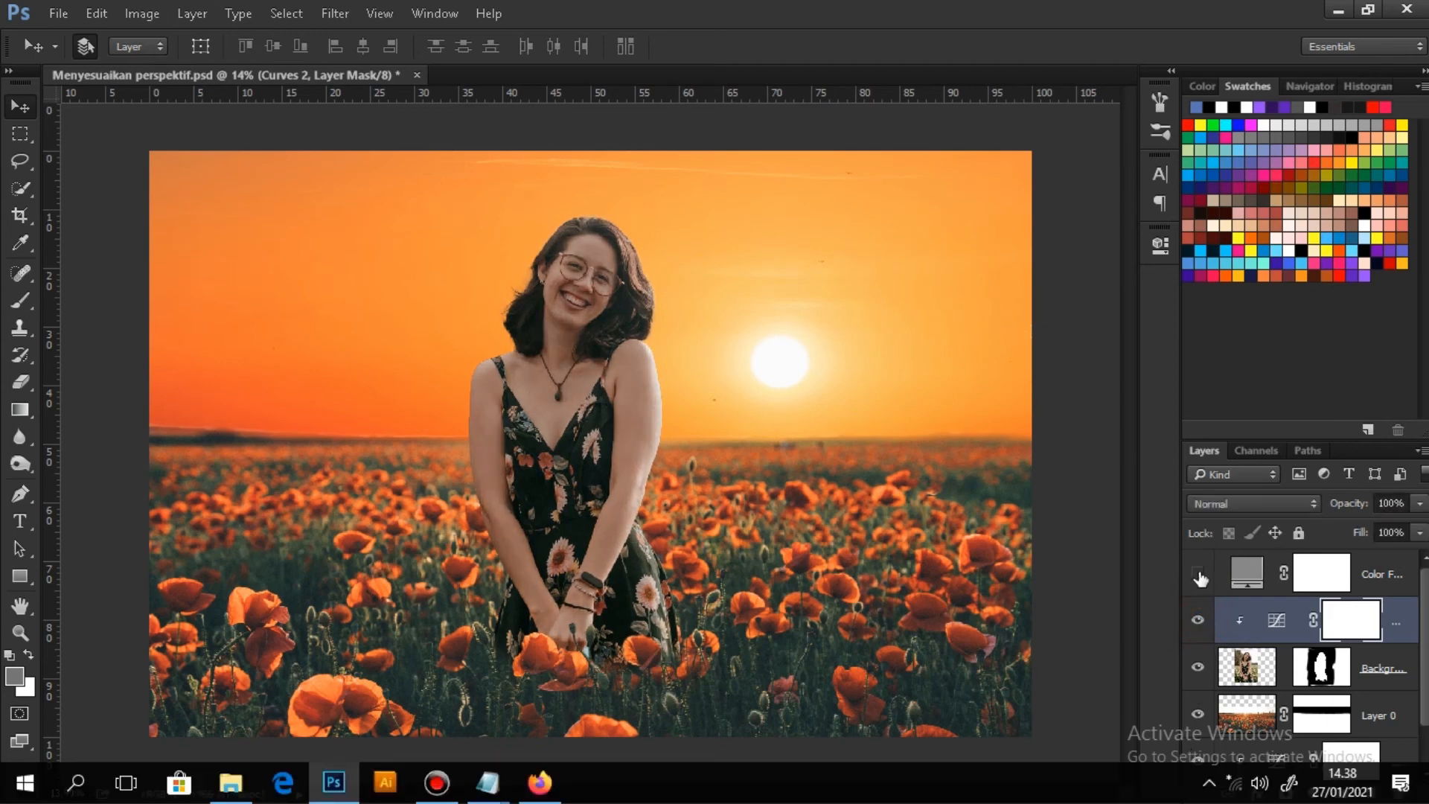
click(1199, 622)
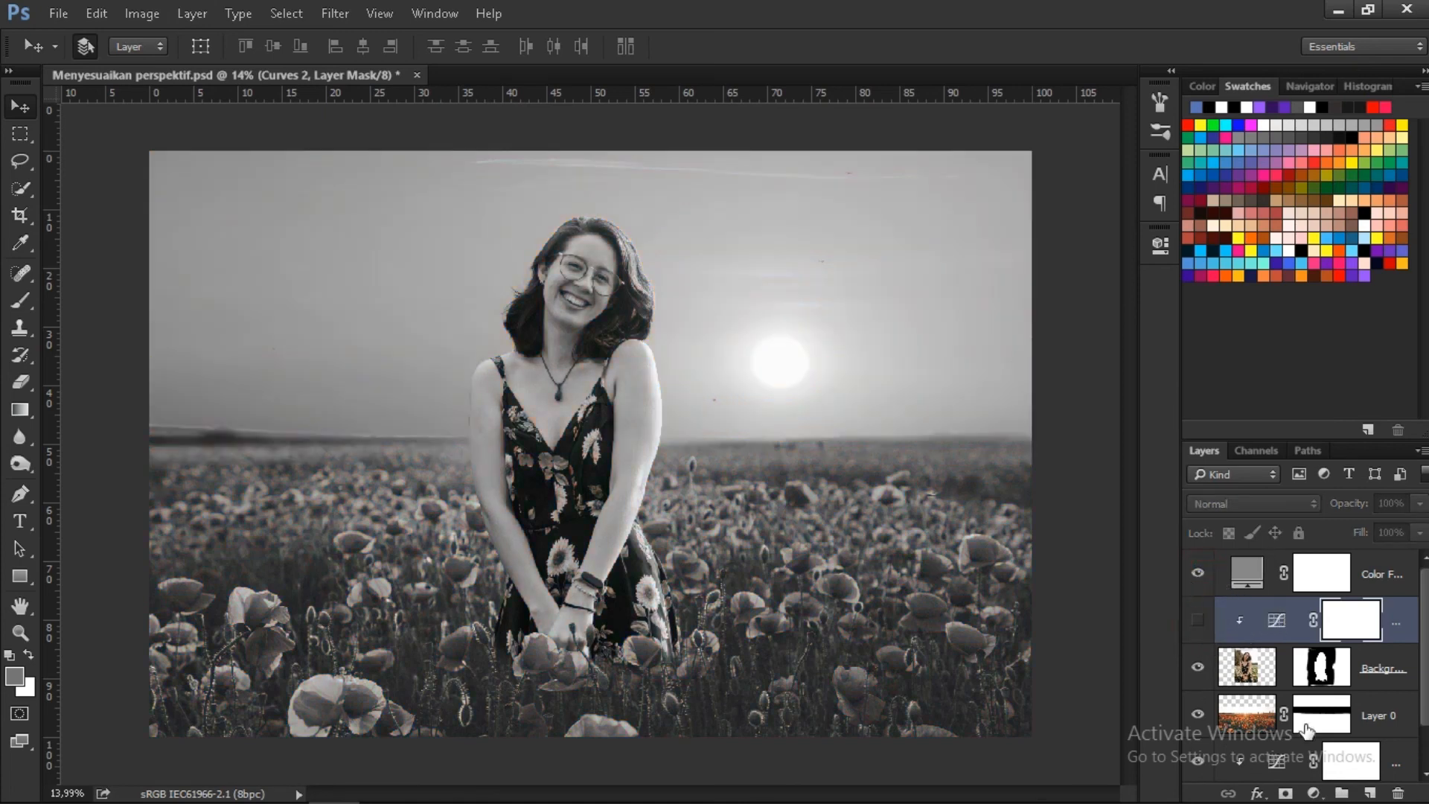
Add a Brightness/Contrast adjustment layer above the woman's hidden Curves adjustment and clip it to the woman's layer.
click(1315, 793)
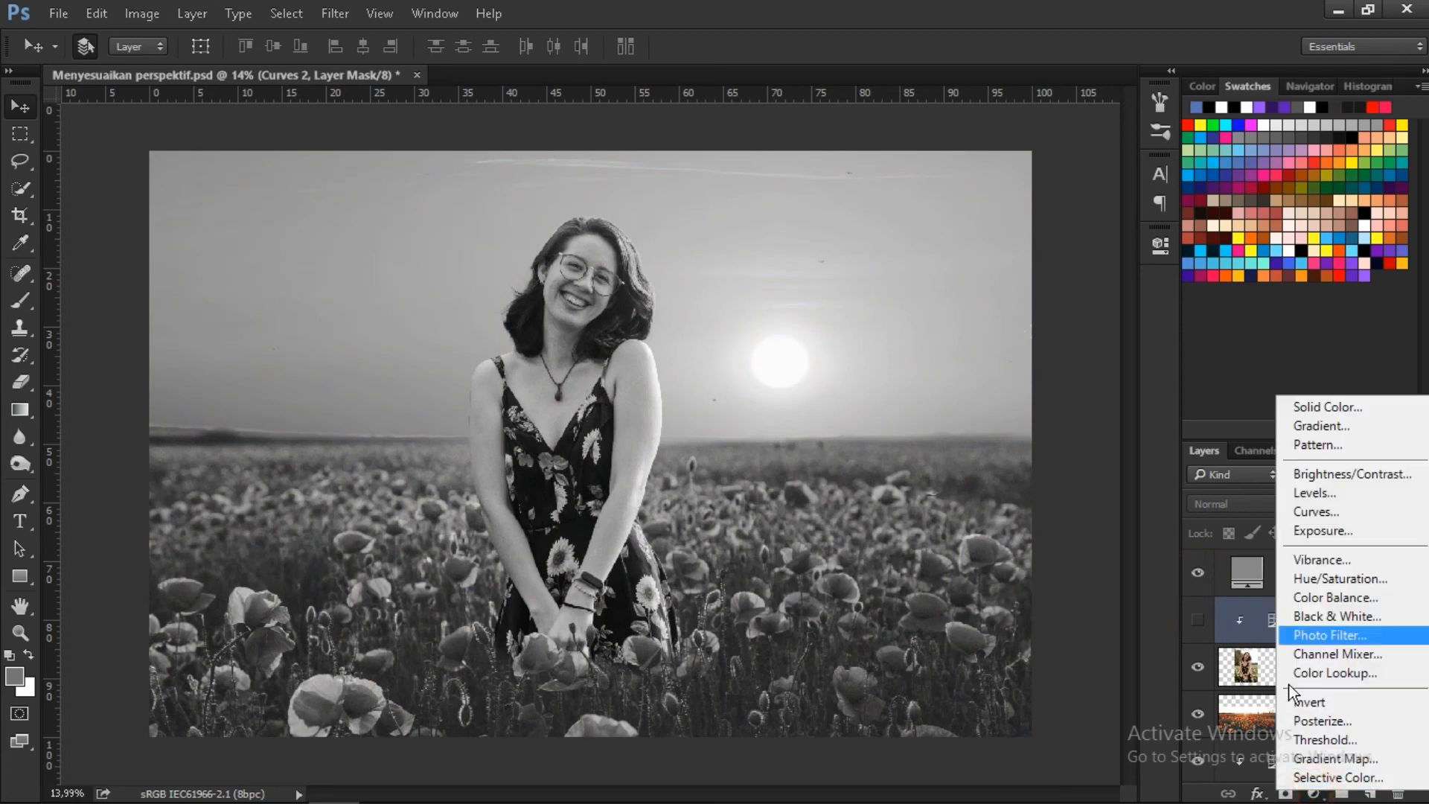
click(1342, 475)
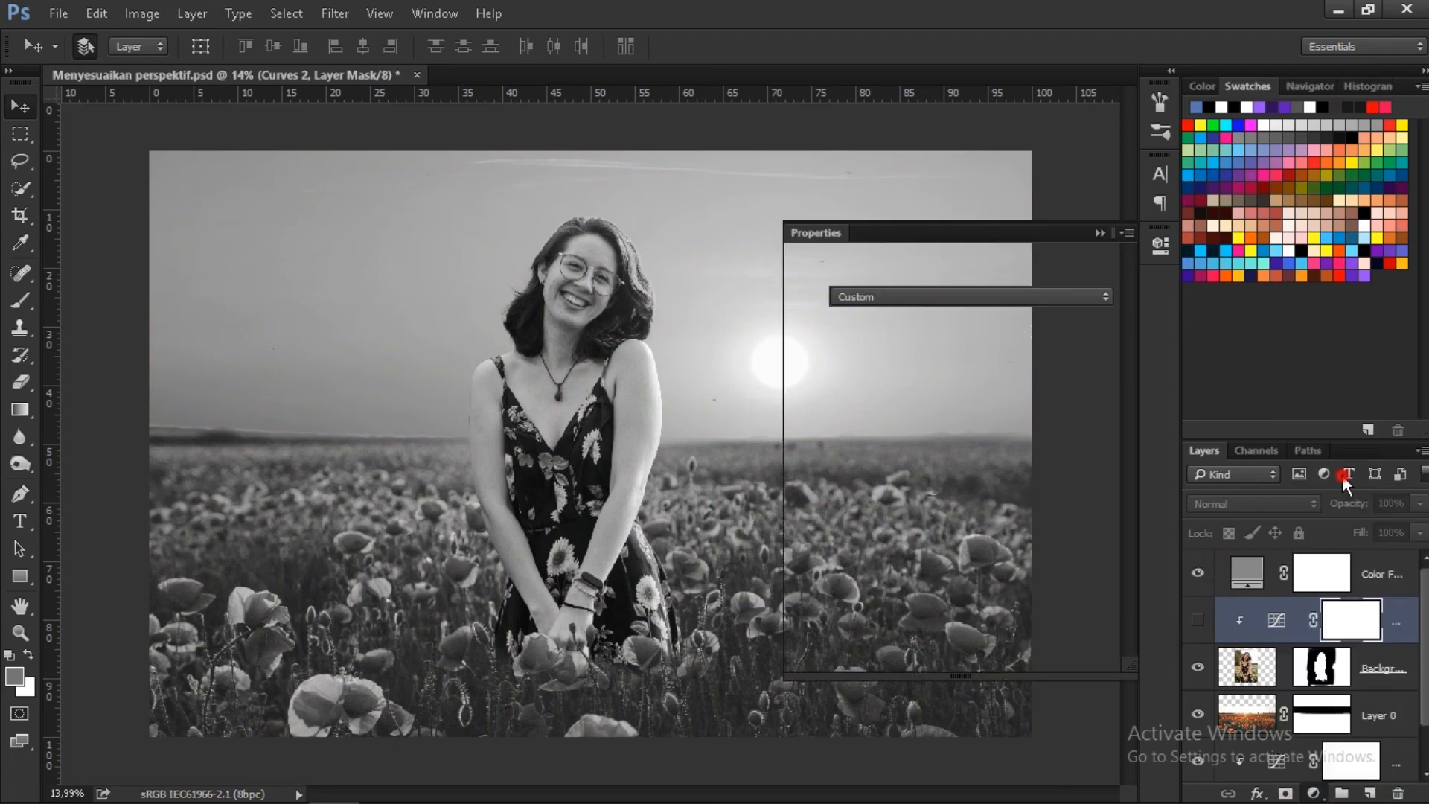
click(1343, 475)
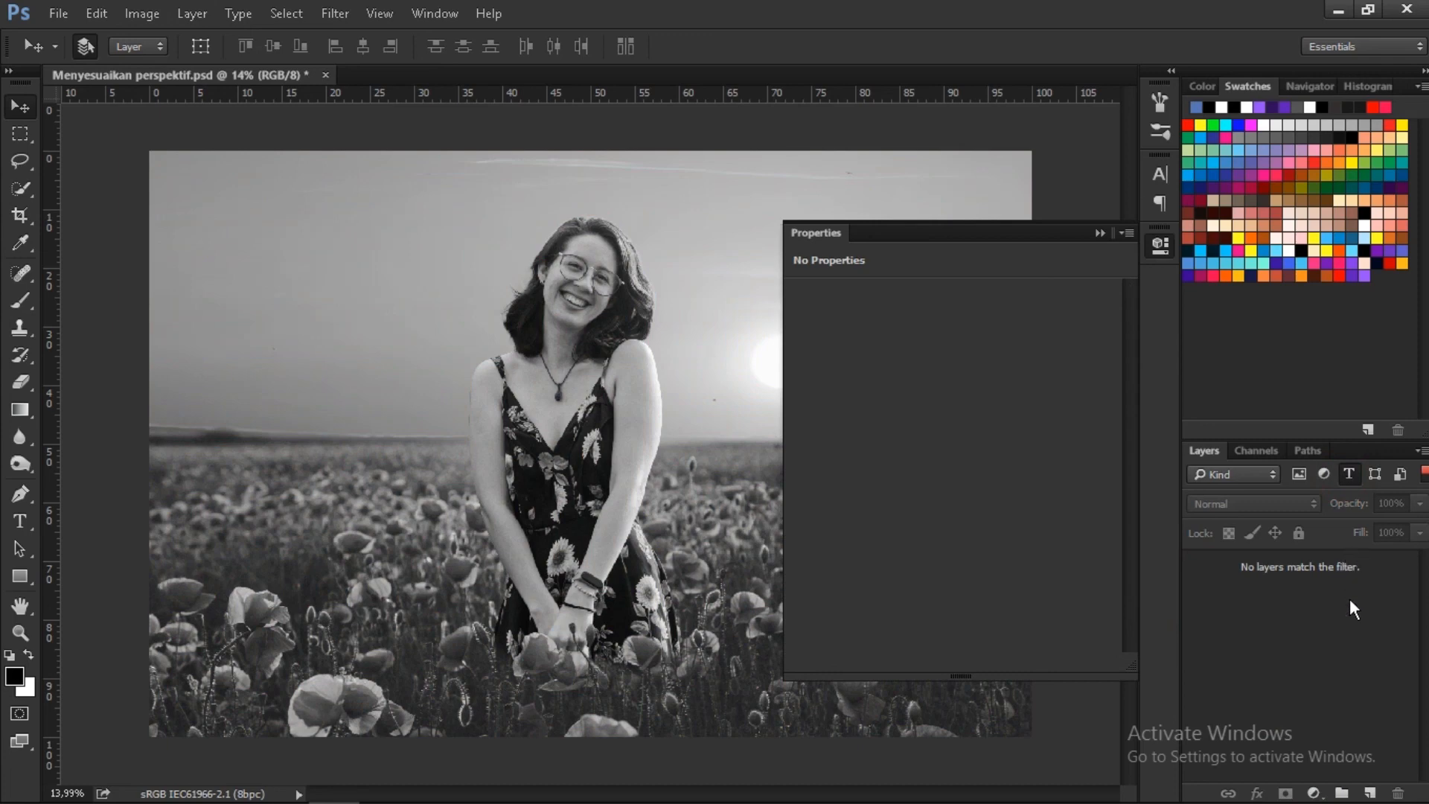
click(1348, 469)
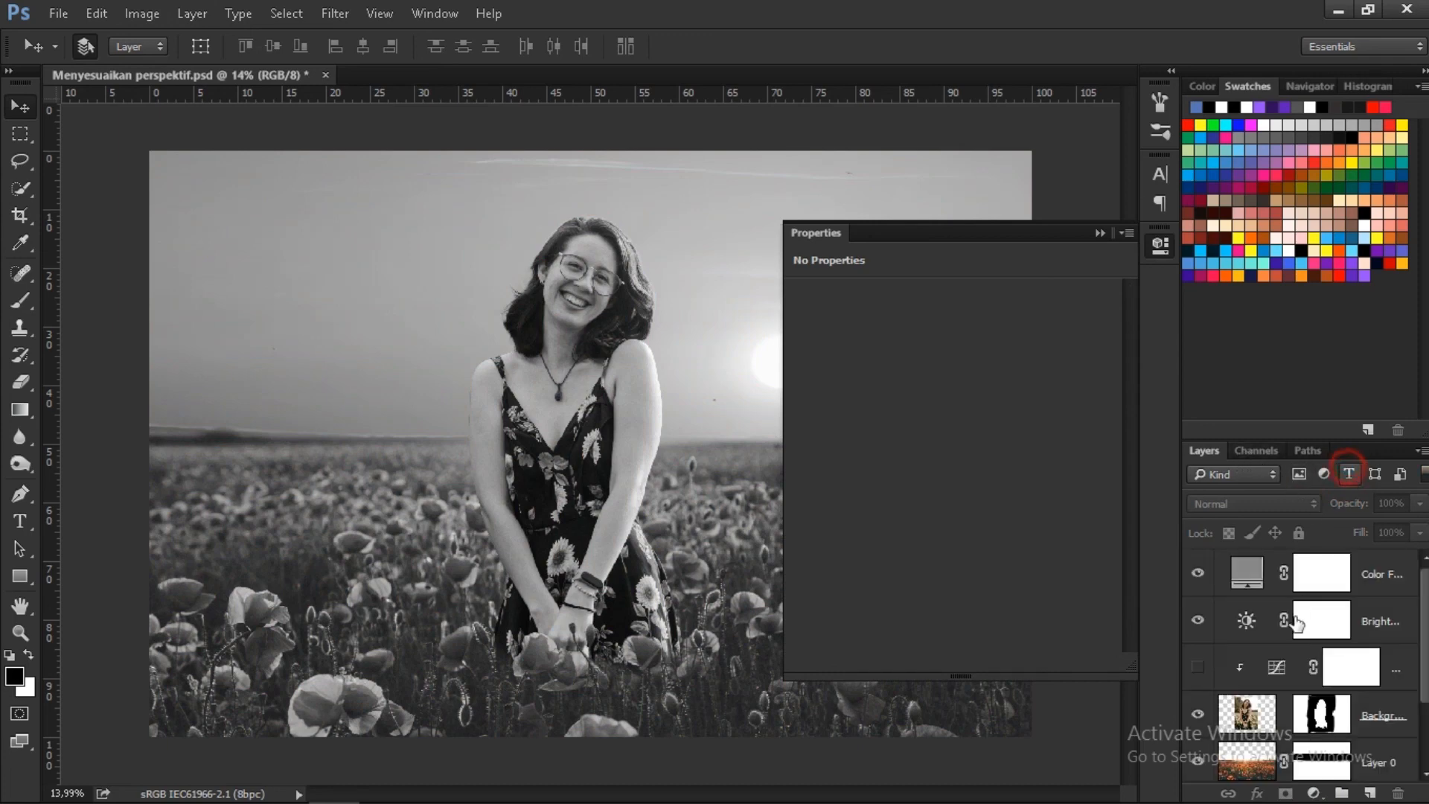
drag(1384, 634, 1388, 638)
alt+click(1388, 640)
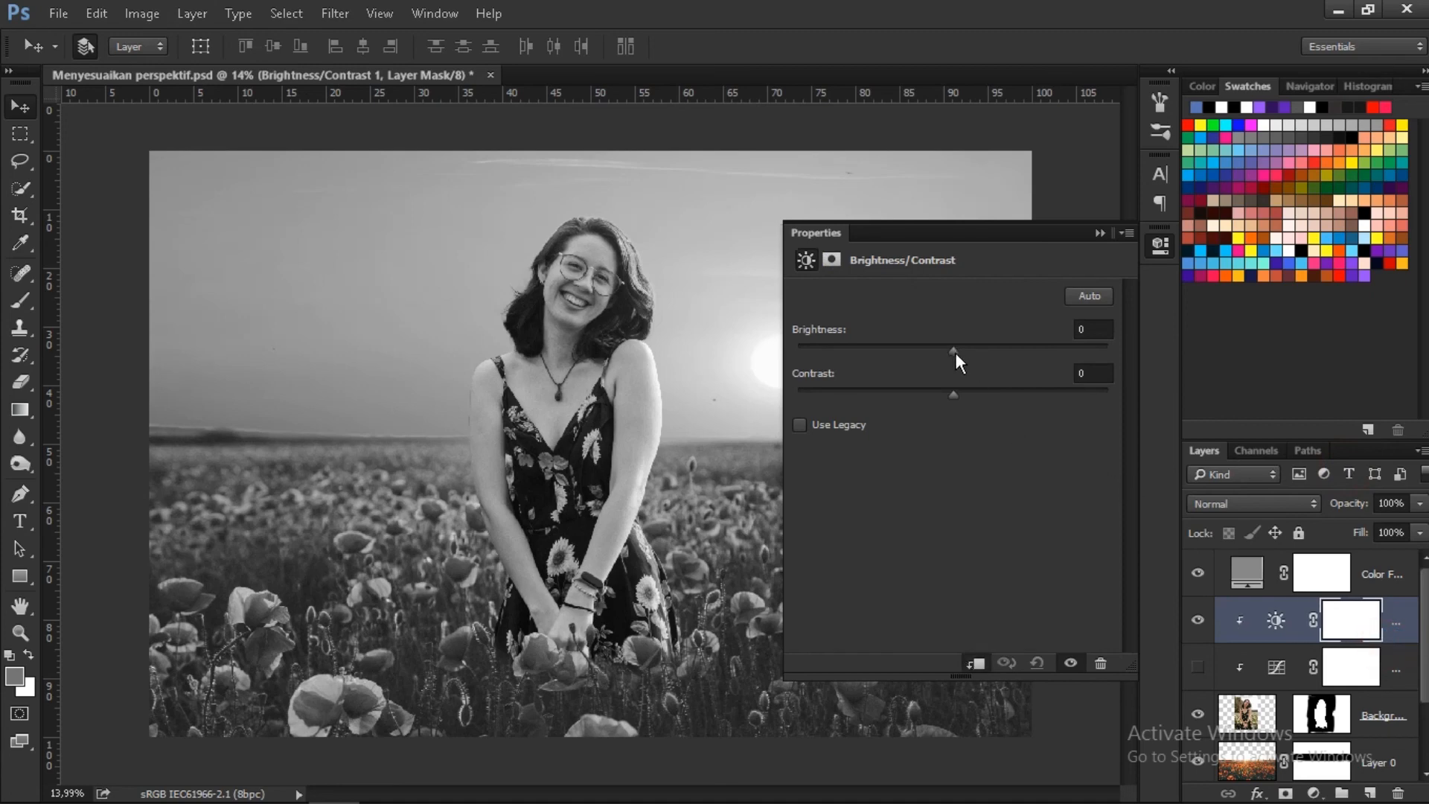
Darken the woman with the clipped Brightness/Contrast adjustment, setting Brightness to about -59 and Contrast to -16.
drag(955, 351, 755, 388)
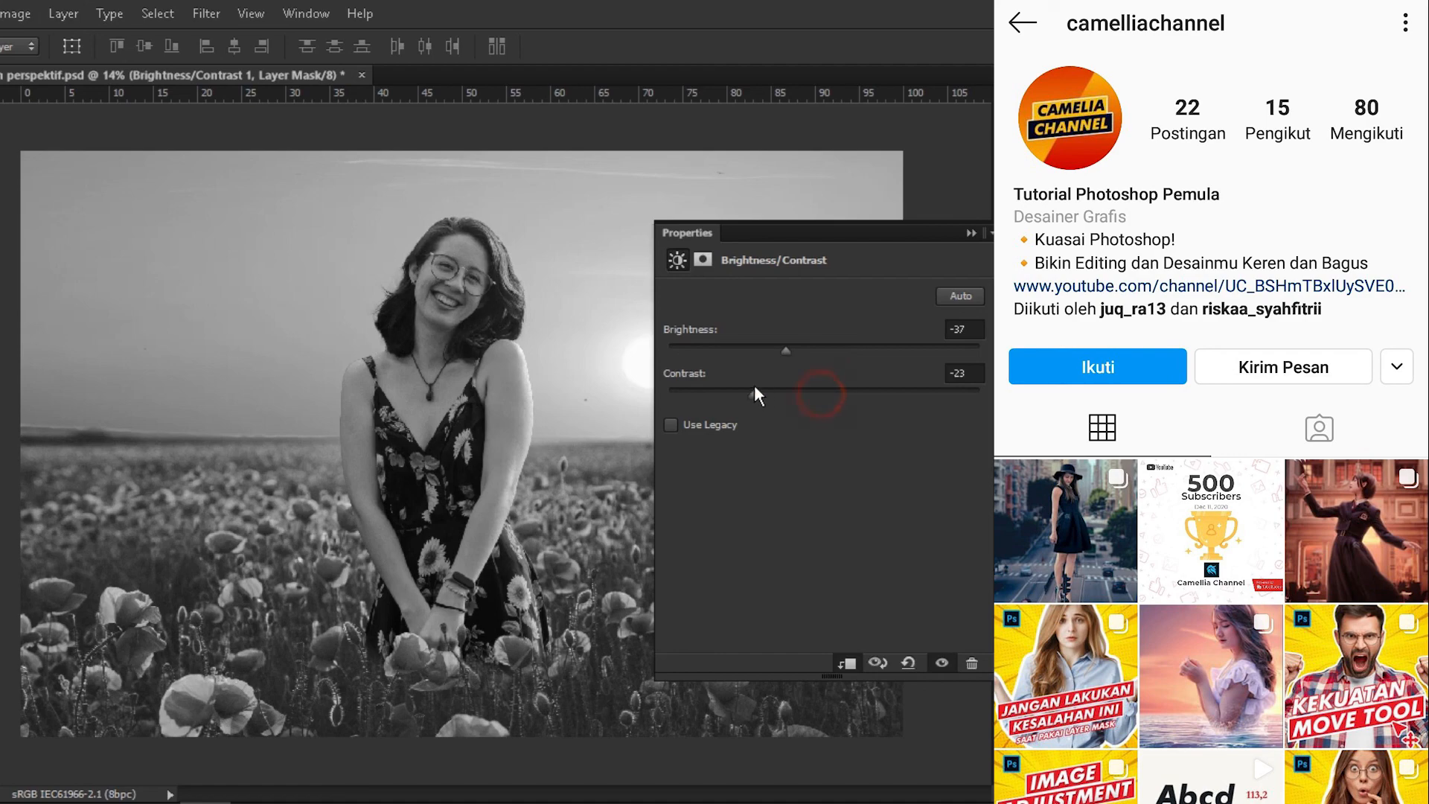
click(835, 385)
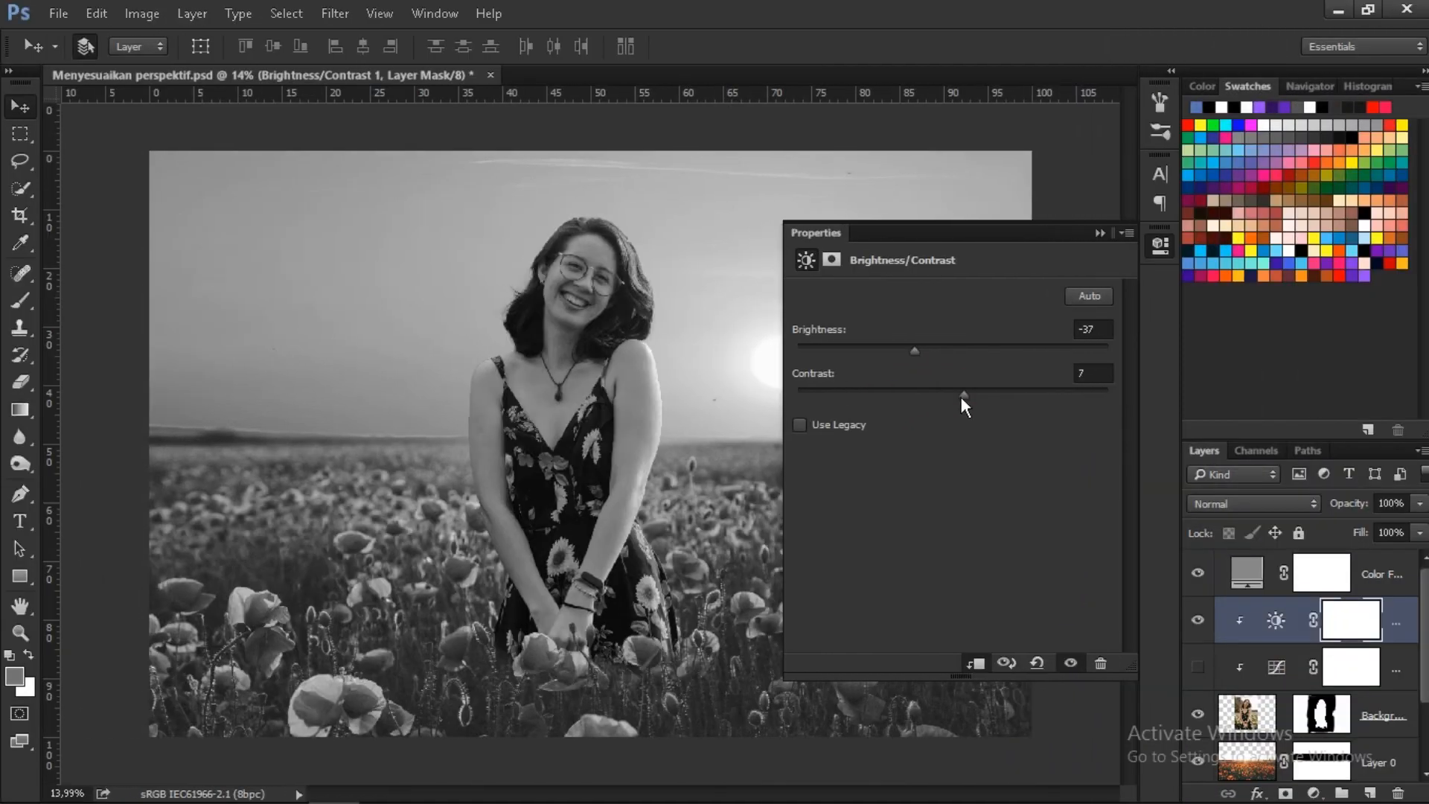
drag(830, 396, 775, 395)
drag(909, 350, 894, 351)
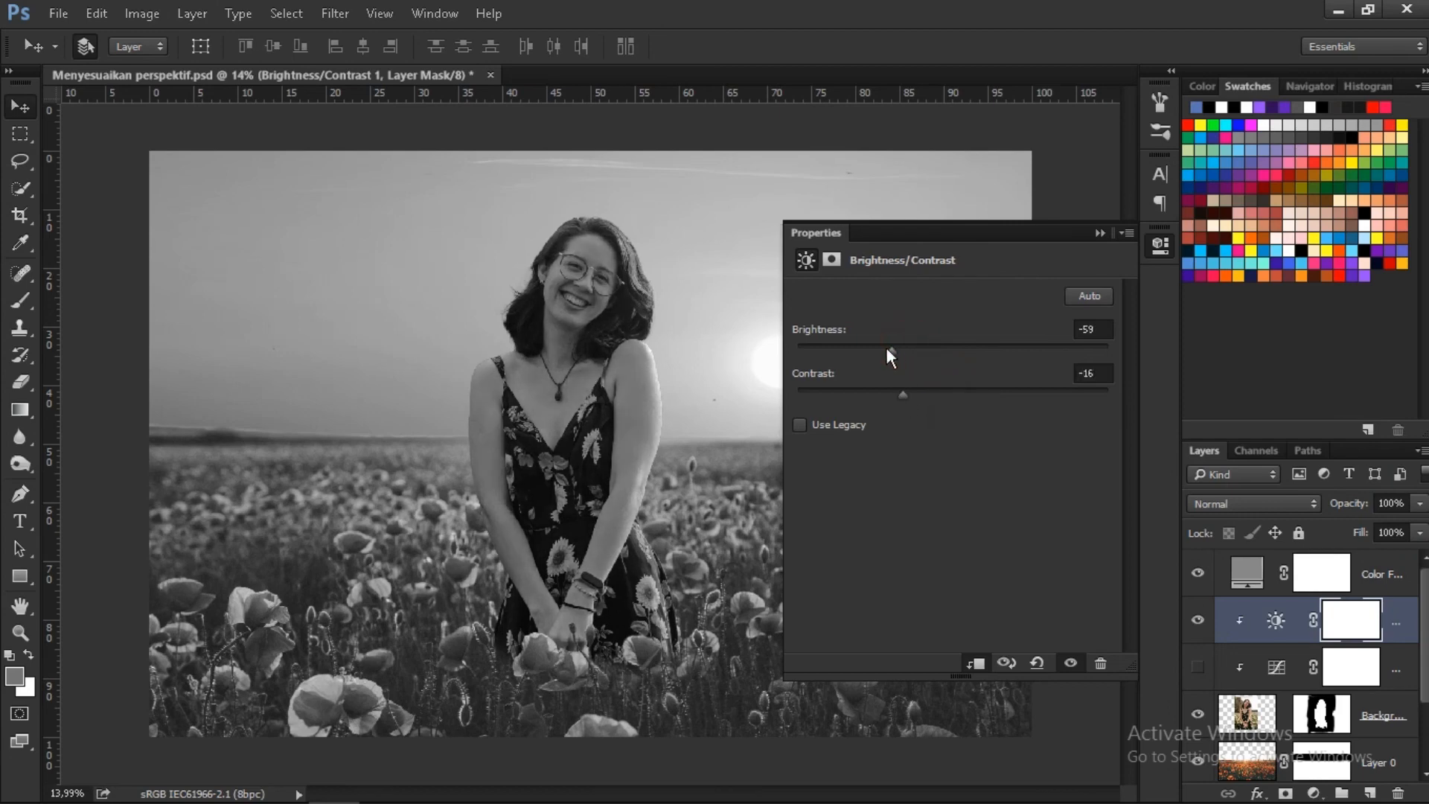
click(1098, 231)
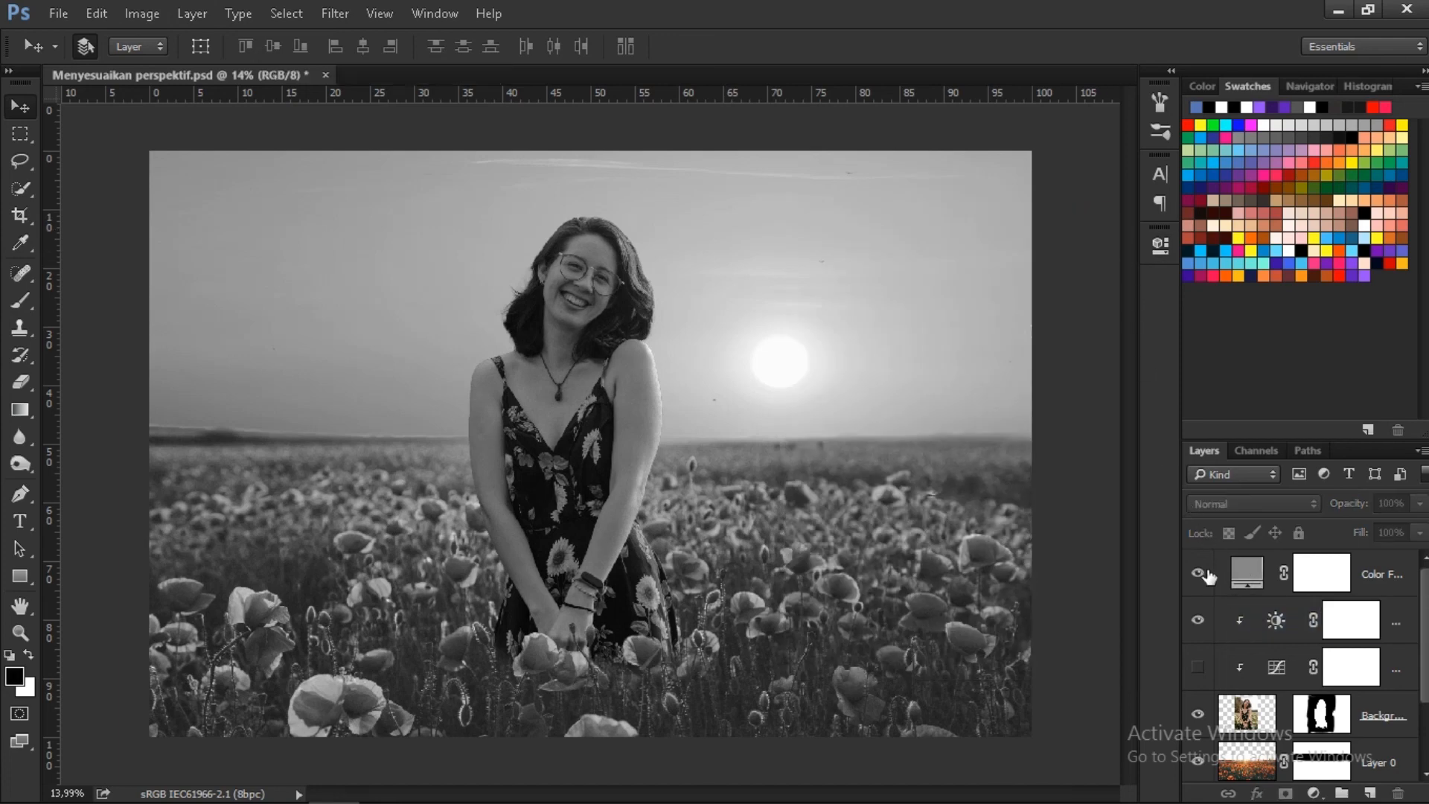
Hide the grey Color Fill layer and compare the woman with and without the Brightness/Contrast adjustment in full colour.
click(1197, 619)
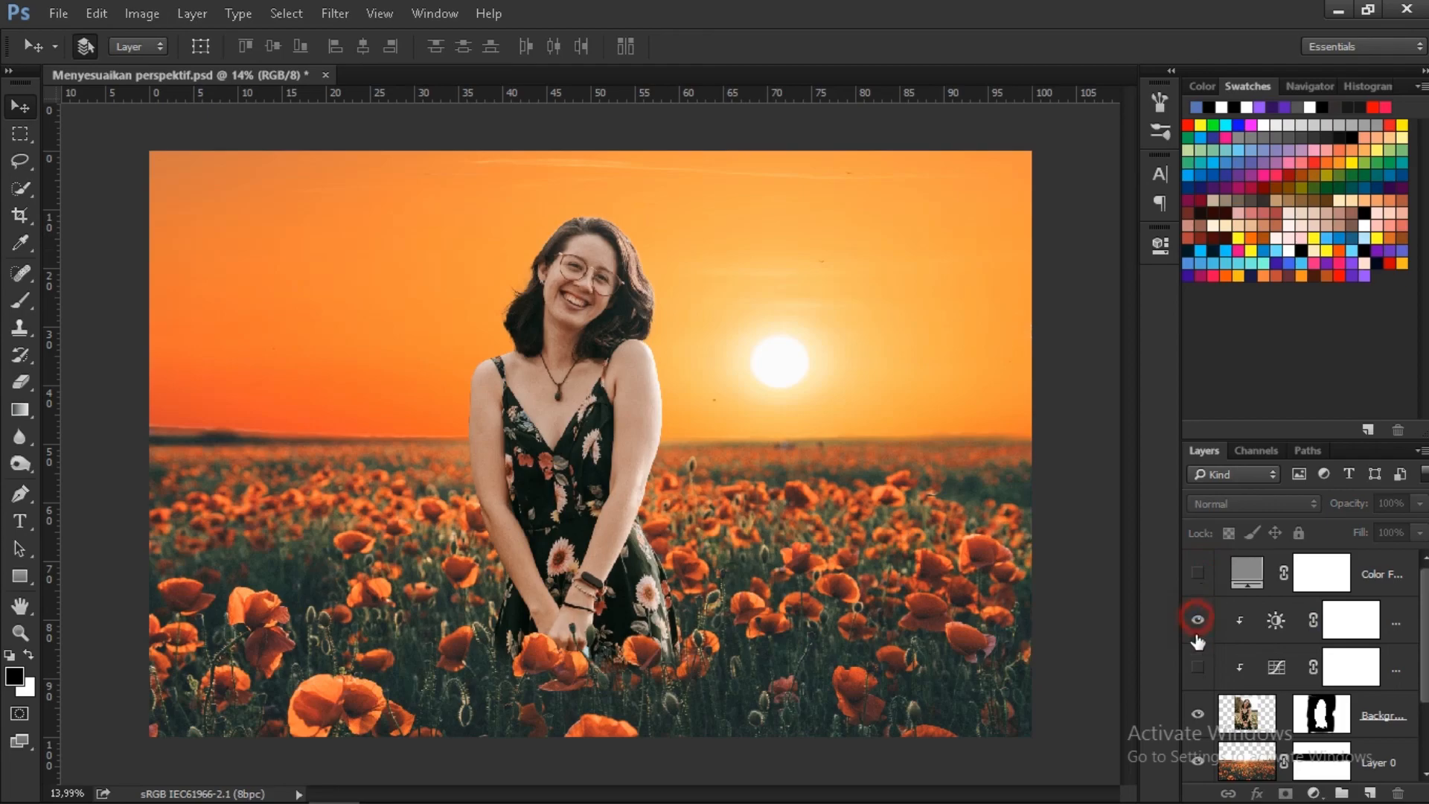